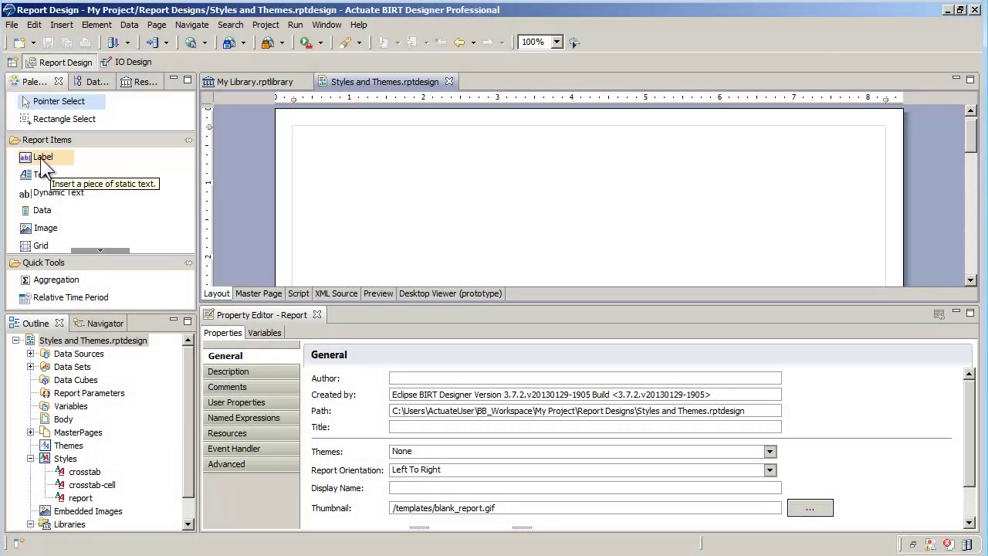
# Add a label reading 'label' at the top of the report
pyautogui.moveTo(42, 162); pyautogui.dragTo(312, 161)
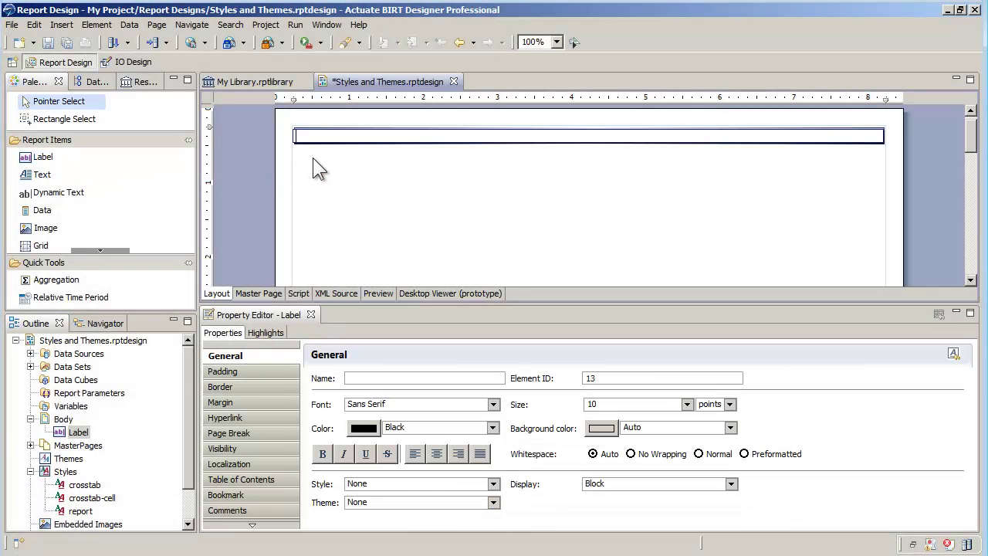
pyautogui.write('label')
pyautogui.press('Return')
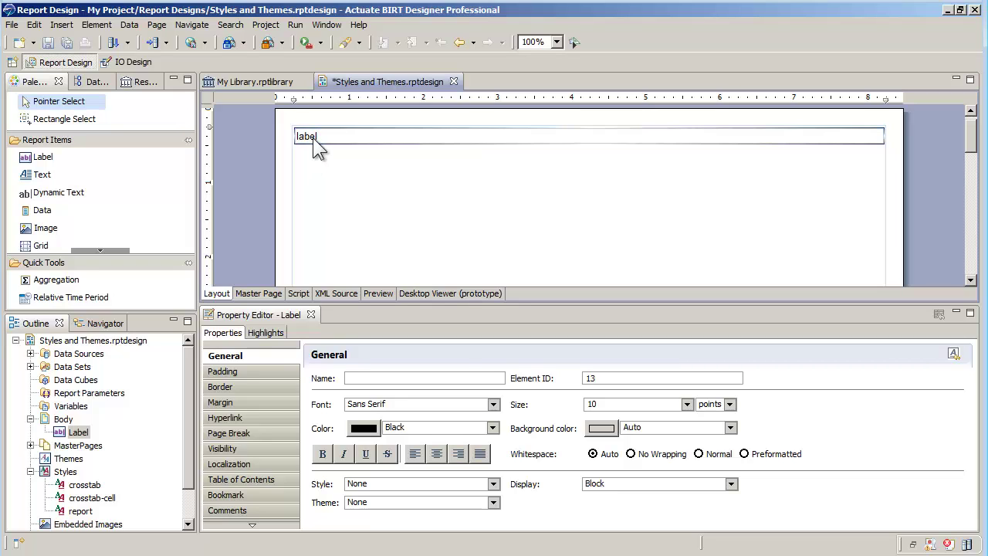
# Create style myStyle with a light-yellow RGB(255,255,128) background and apply it to the label
pyautogui.rightClick(313, 137)
pyautogui.moveTo(379, 299)
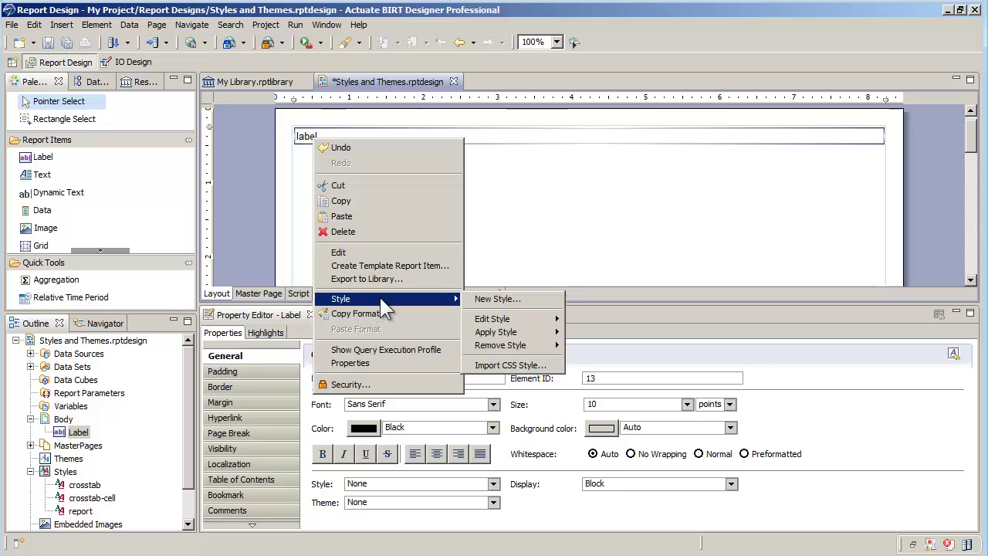
pyautogui.click(495, 299)
pyautogui.click(566, 163)
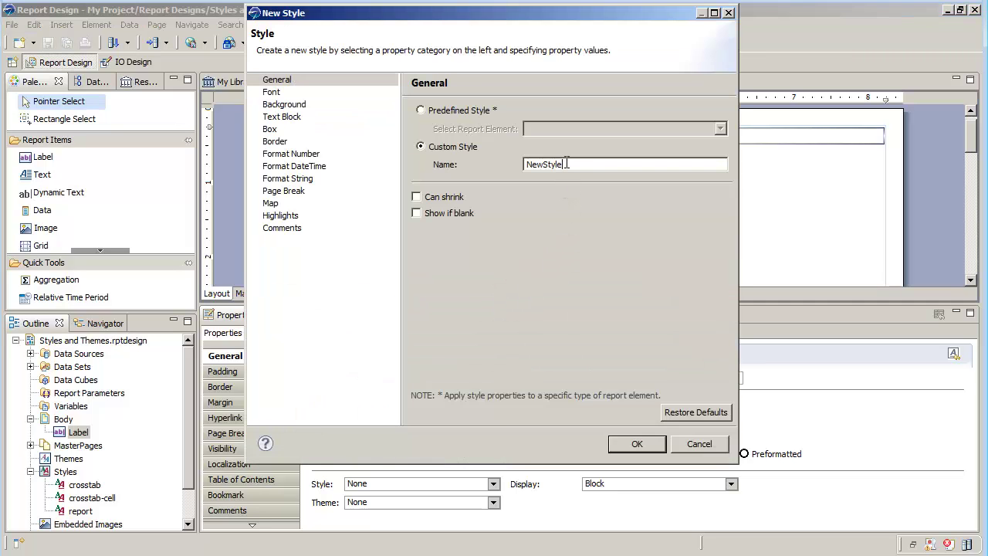
pyautogui.doubleClick(565, 164)
pyautogui.write('myStyle')
pyautogui.click(284, 104)
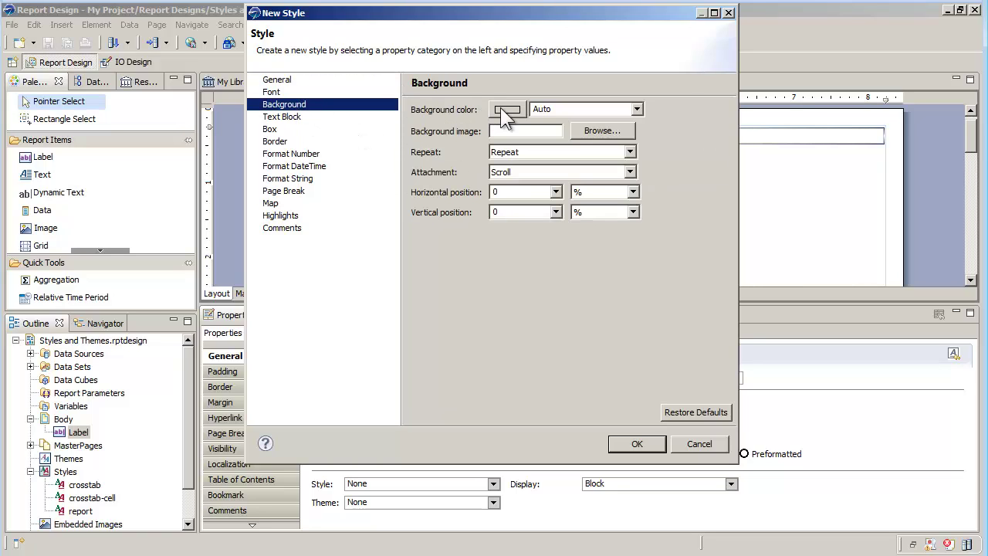
pyautogui.click(507, 110)
pyautogui.click(571, 142)
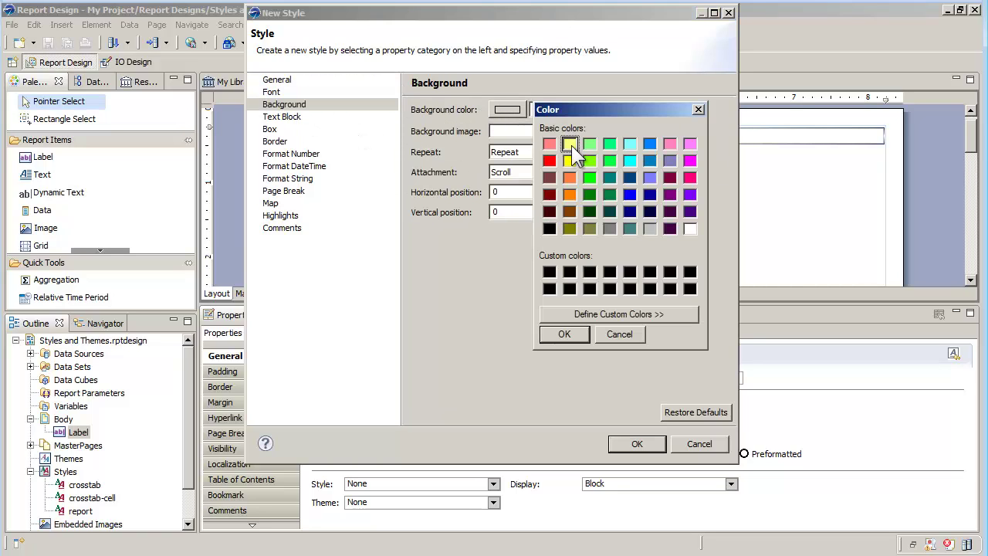
pyautogui.click(566, 336)
pyautogui.click(636, 445)
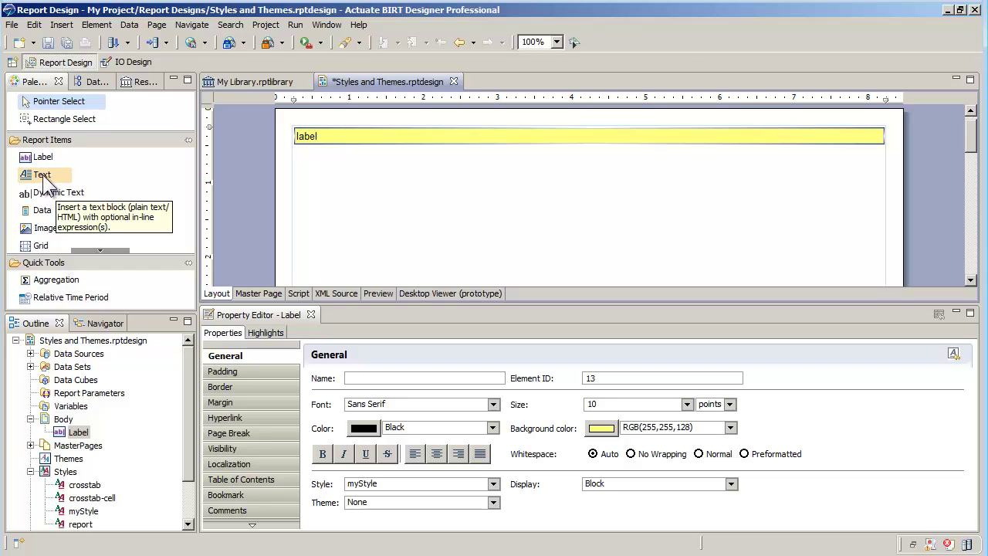
# Add a text item reading 'text' below the label
pyautogui.moveTo(44, 179); pyautogui.dragTo(330, 174)
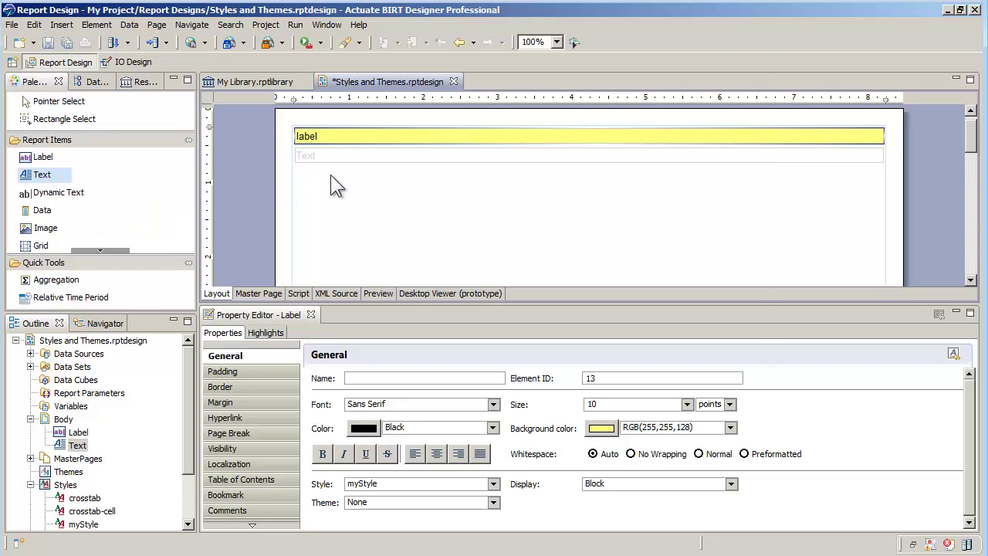
pyautogui.write('text')
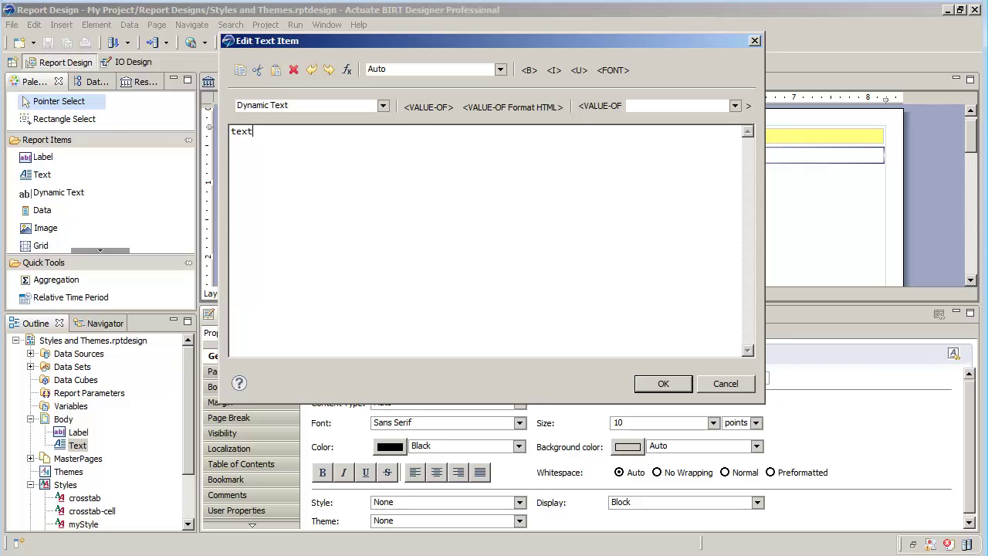
pyautogui.click(662, 383)
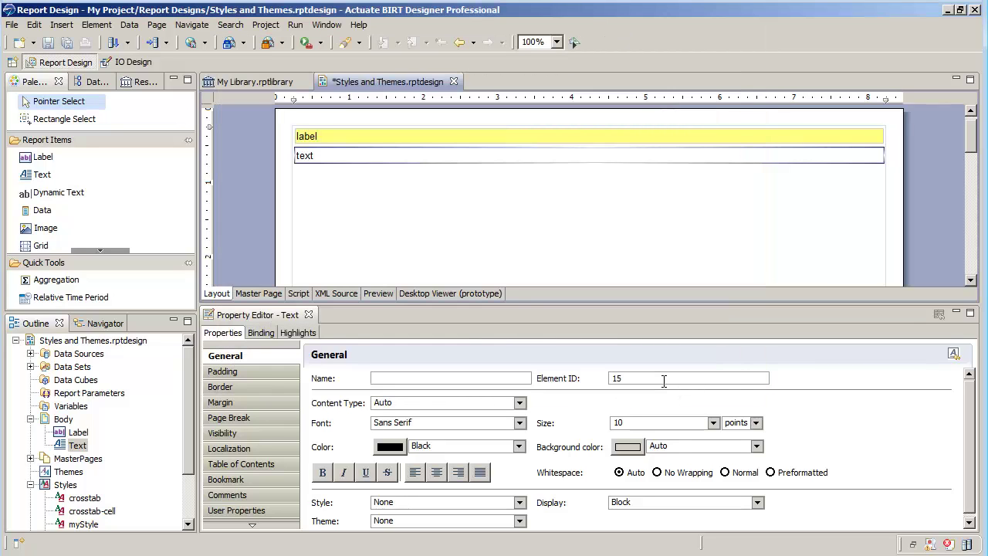
# Style the text item with myStyle, then bring up My Library.rptlibrary
pyautogui.click(520, 502)
pyautogui.click(516, 525)
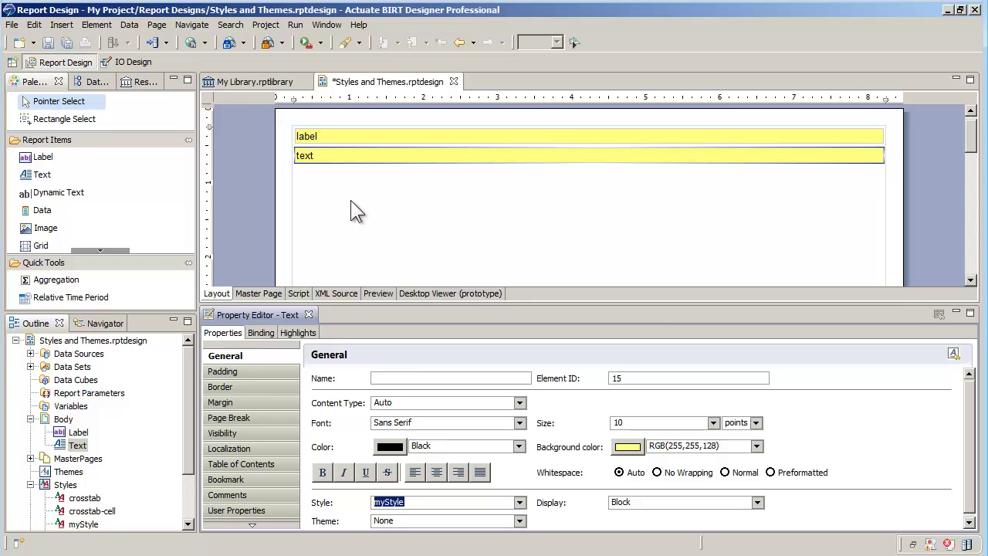
pyautogui.click(242, 79)
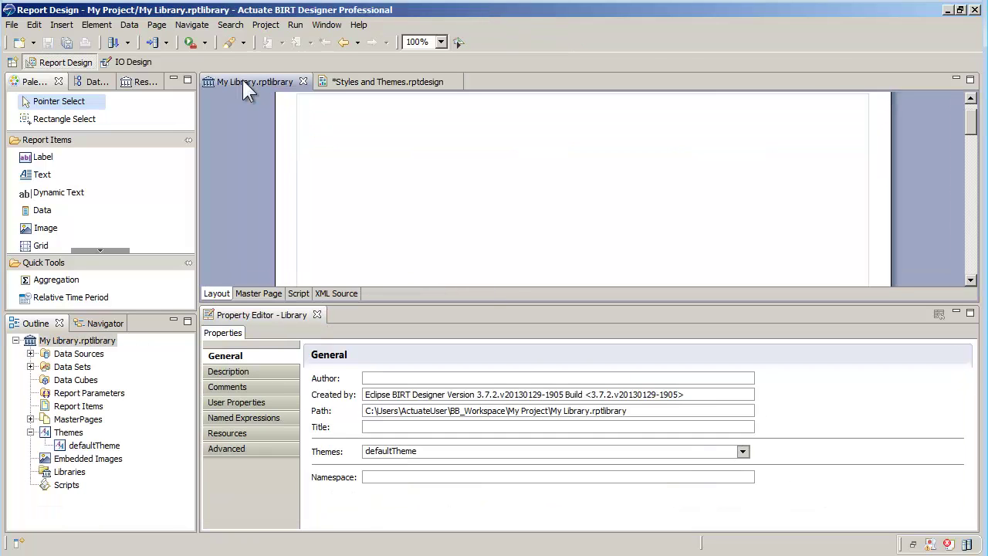
# Add greenStyle with a light-green RGB(128,255,128) background to defaultTheme and save the library
pyautogui.rightClick(80, 446)
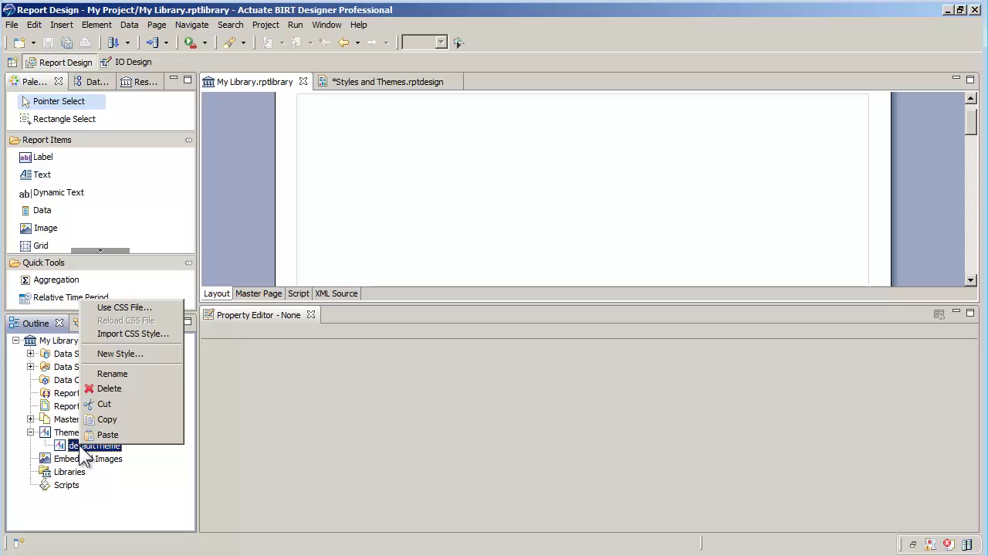
pyautogui.click(115, 353)
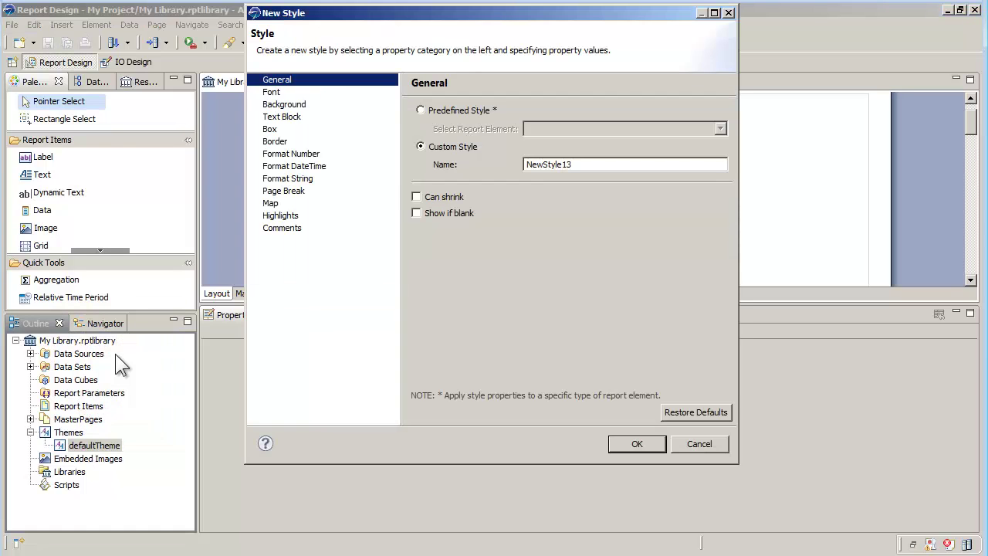
pyautogui.doubleClick(572, 164)
pyautogui.write('gr')
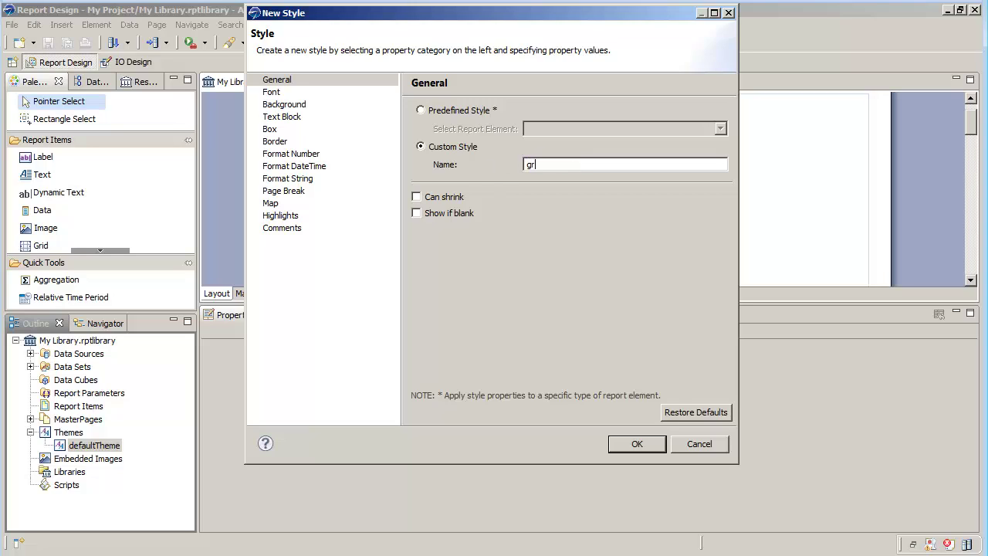
pyautogui.write('eenStyle')
pyautogui.click(285, 105)
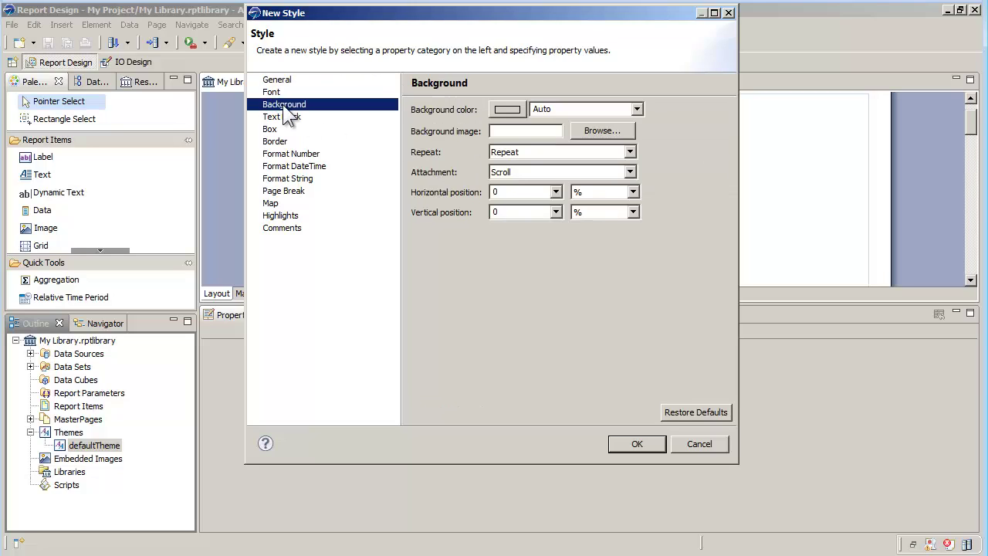
pyautogui.click(509, 109)
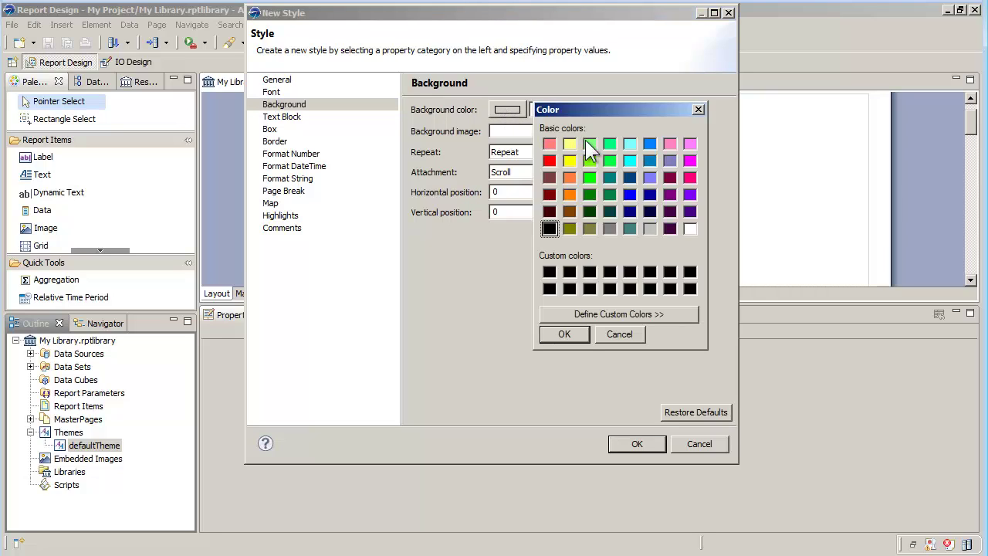
pyautogui.click(588, 143)
pyautogui.click(564, 335)
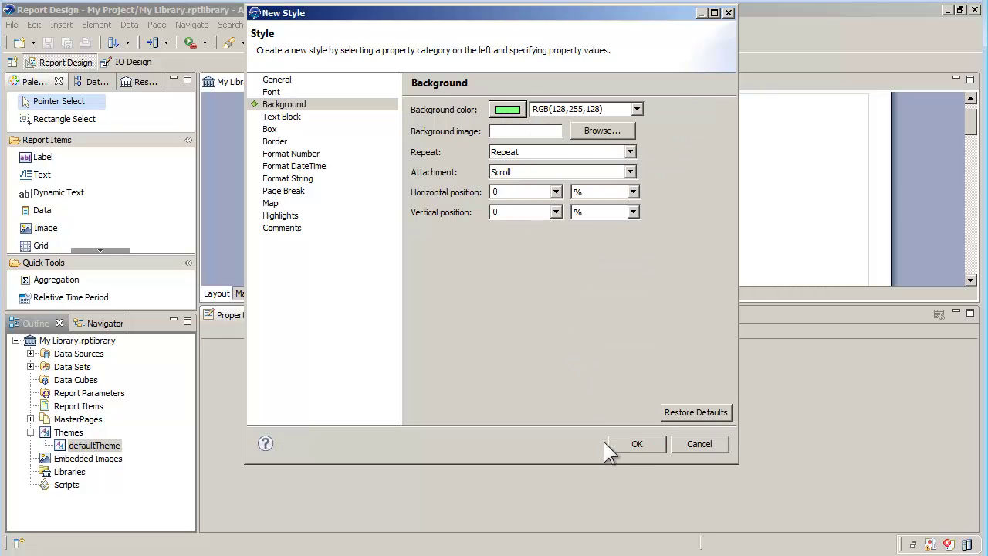
pyautogui.click(626, 444)
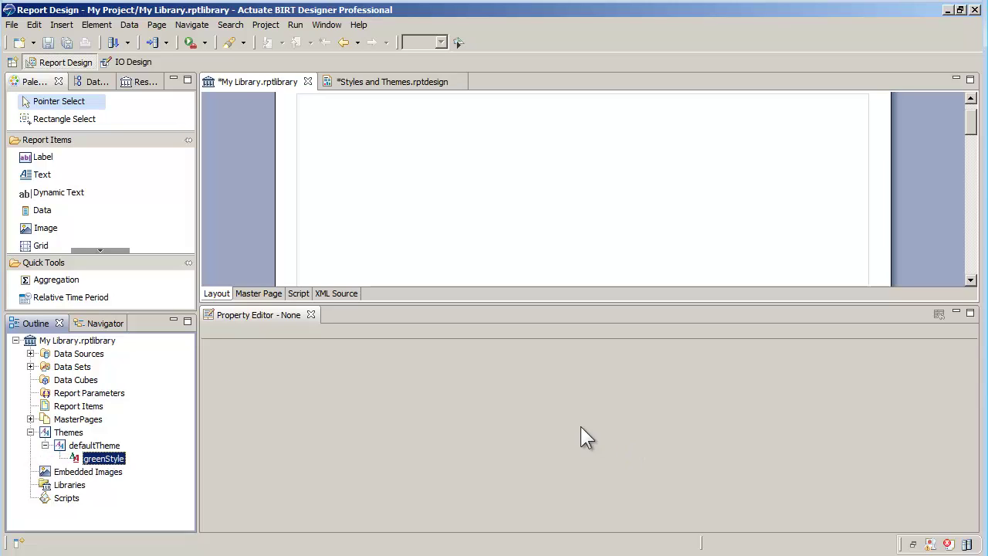
pyautogui.click(50, 42)
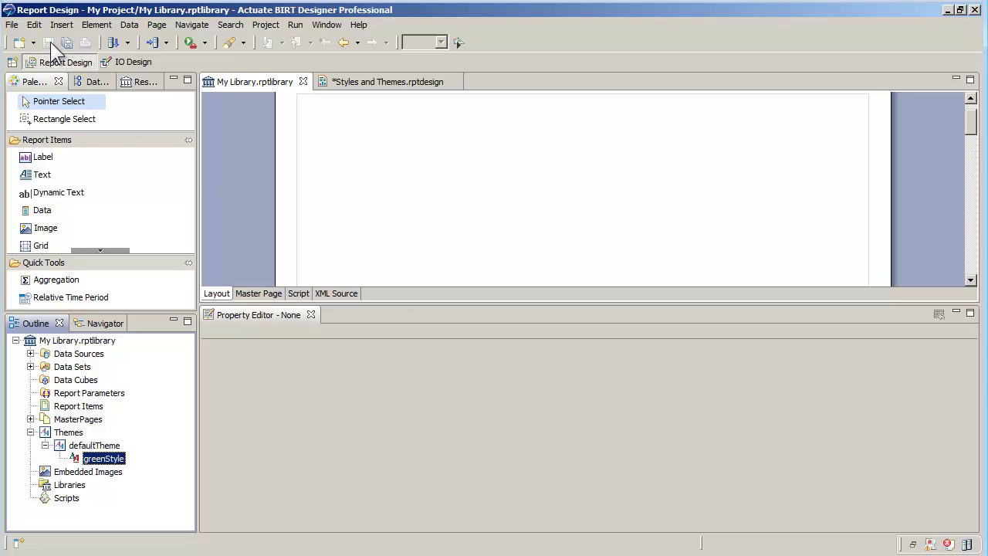
# Include My Library.rptlibrary among the Styles and Themes report's libraries
pyautogui.click(360, 82)
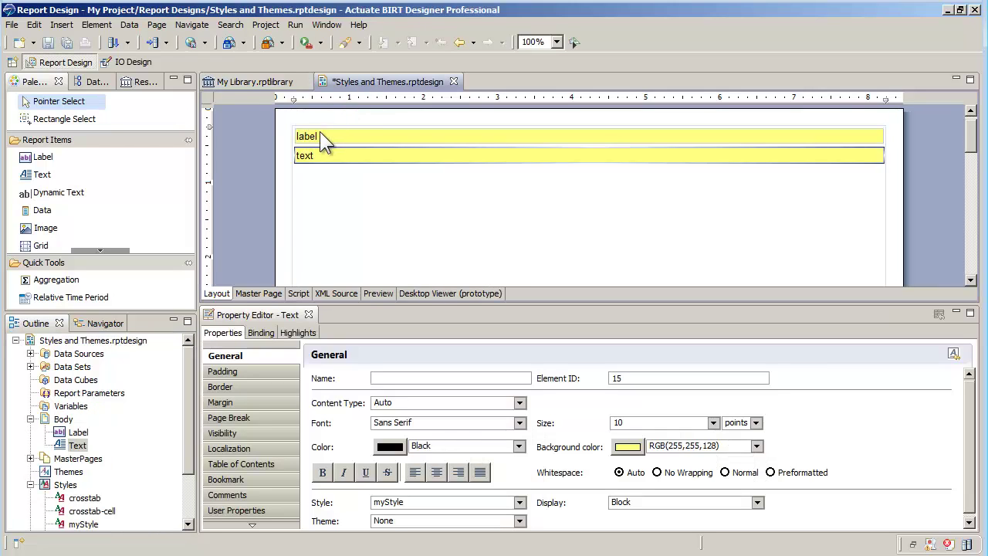
pyautogui.click(190, 379)
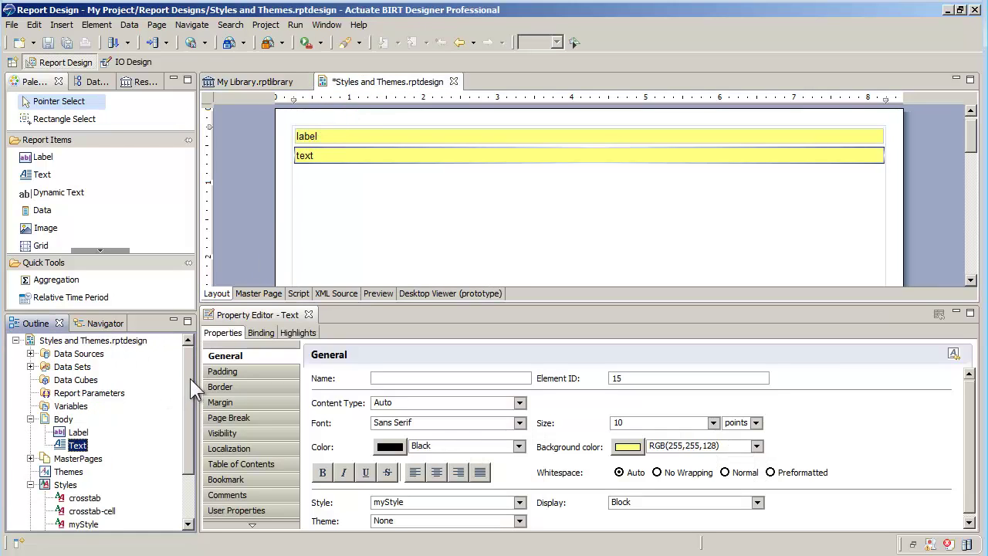
pyautogui.moveTo(190, 378); pyautogui.dragTo(189, 445)
pyautogui.rightClick(76, 499)
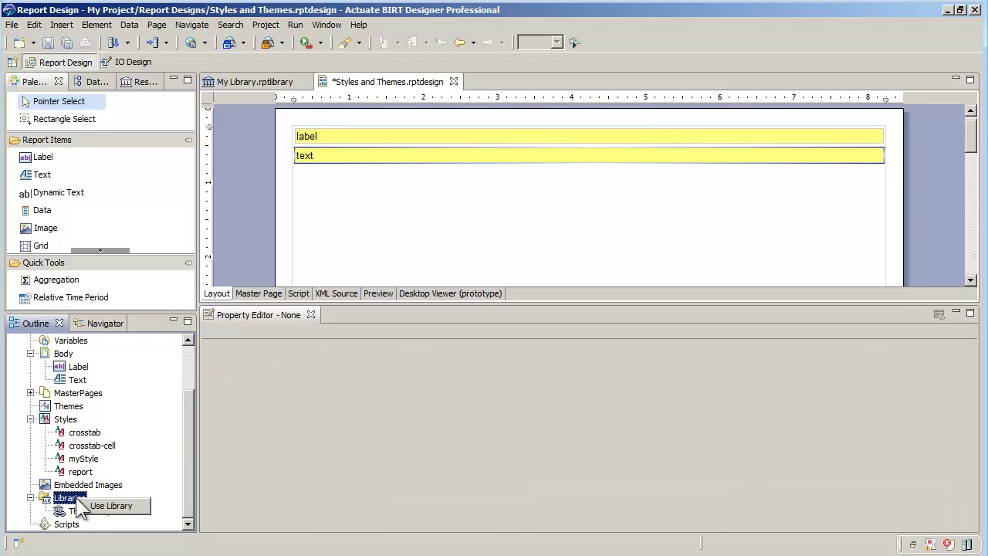
pyautogui.click(116, 506)
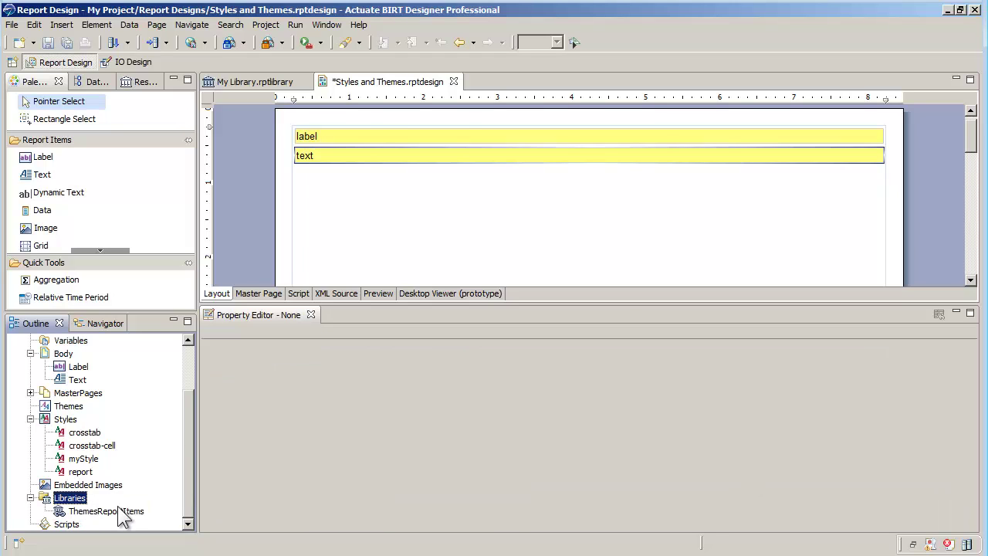
pyautogui.click(433, 222)
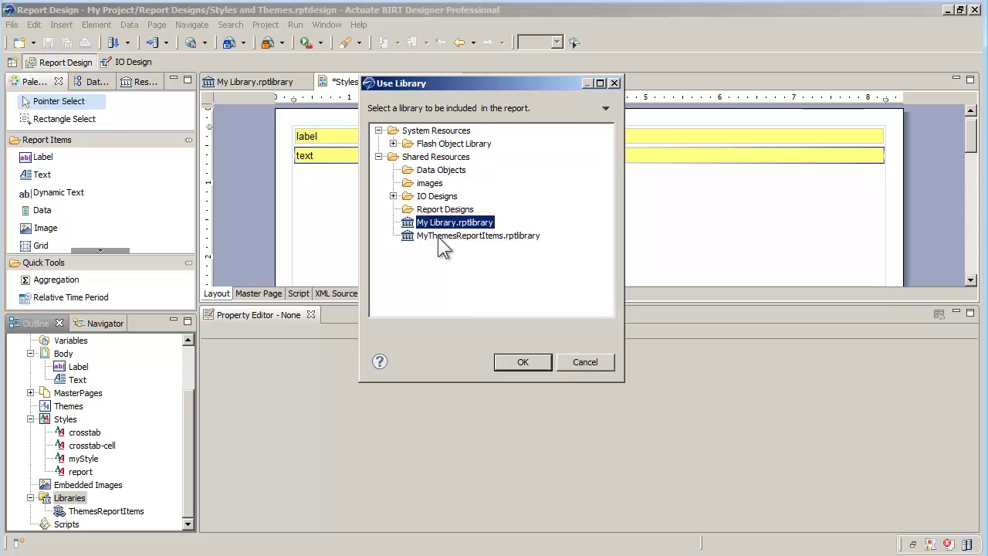
pyautogui.click(512, 362)
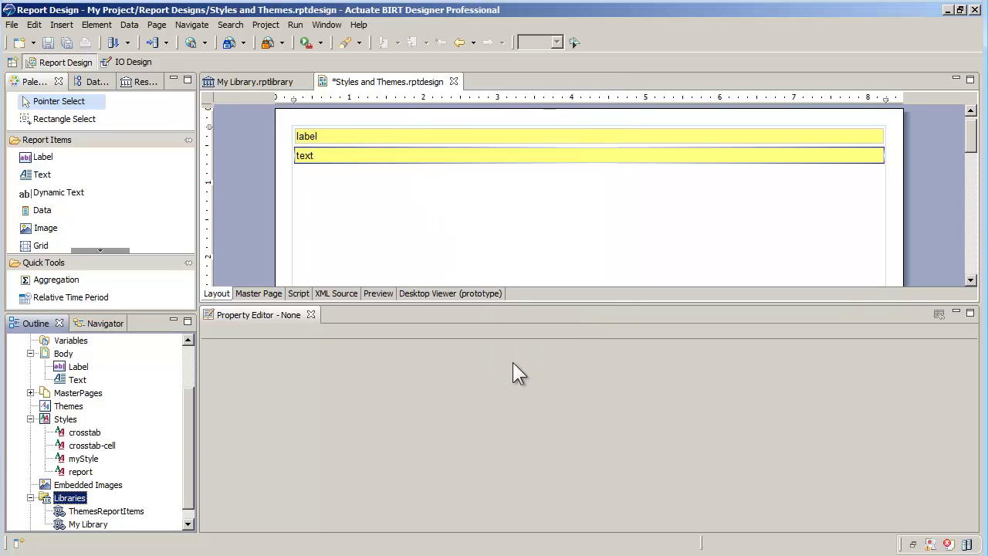
# Keep myStyle on the label and select the report to show its properties
pyautogui.click(322, 134)
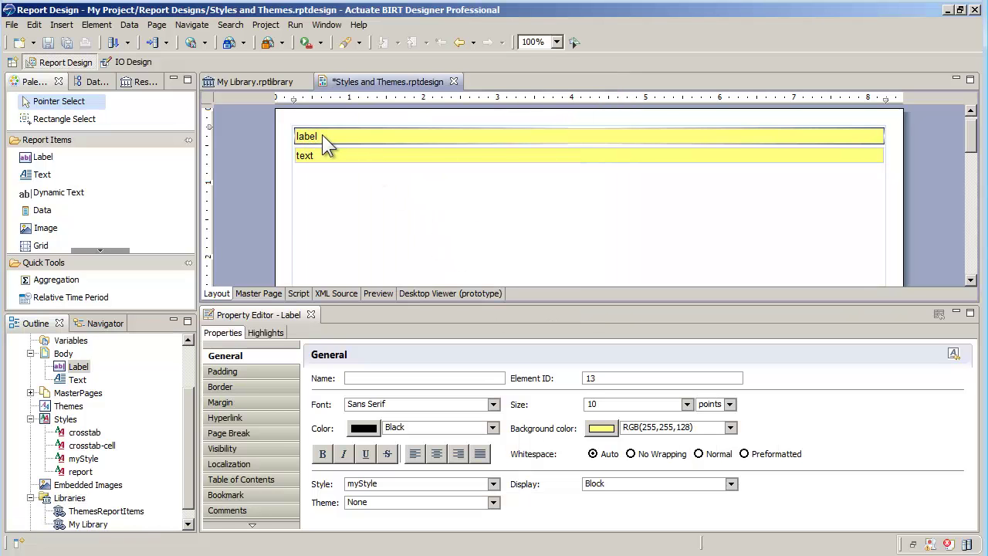
pyautogui.click(492, 483)
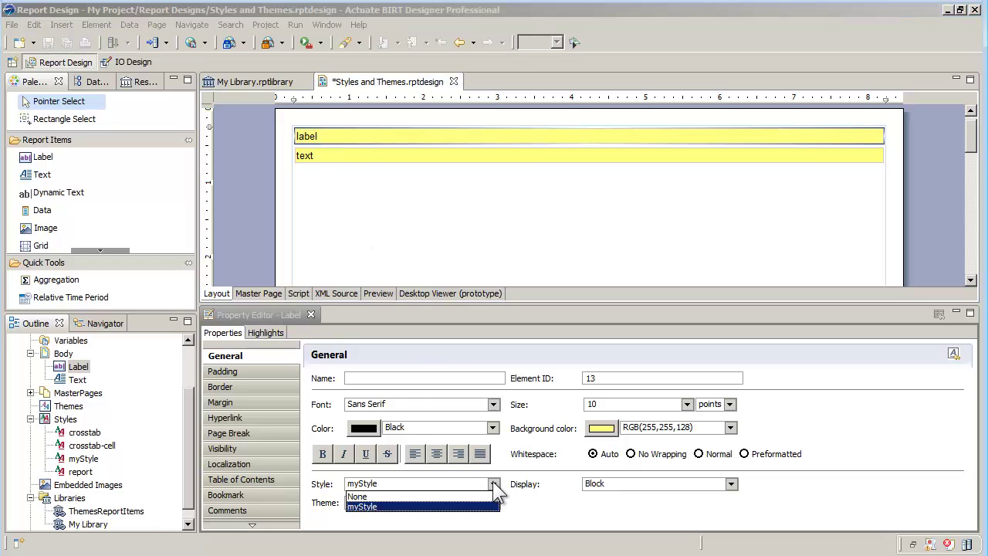
pyautogui.click(493, 483)
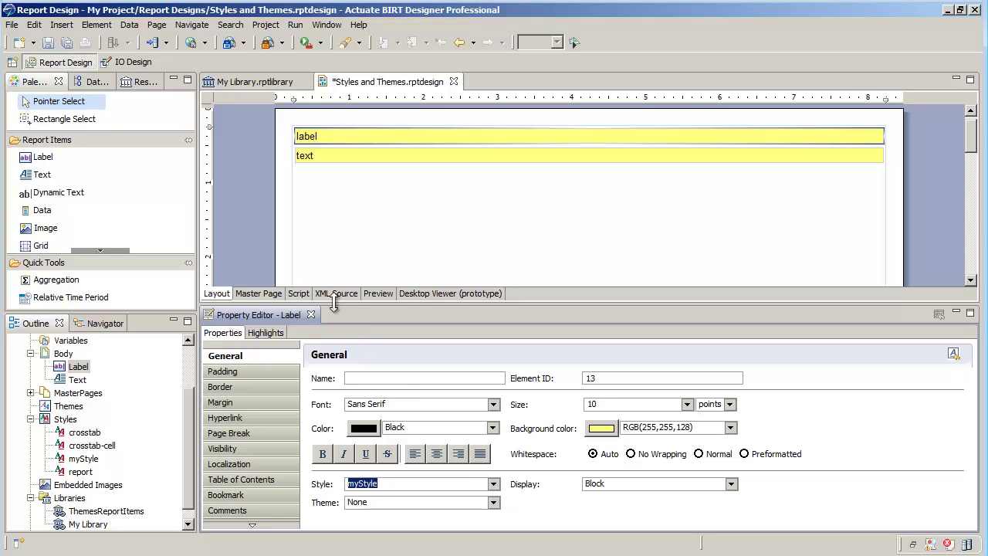
pyautogui.click(282, 230)
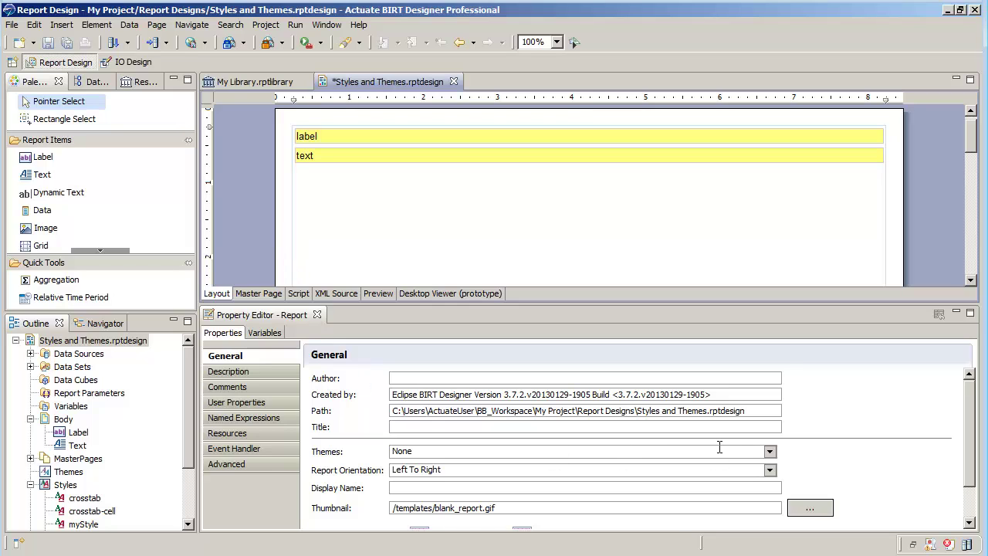
# Set the report theme to My Library.defaultTheme and give the label greenStyle
pyautogui.click(767, 453)
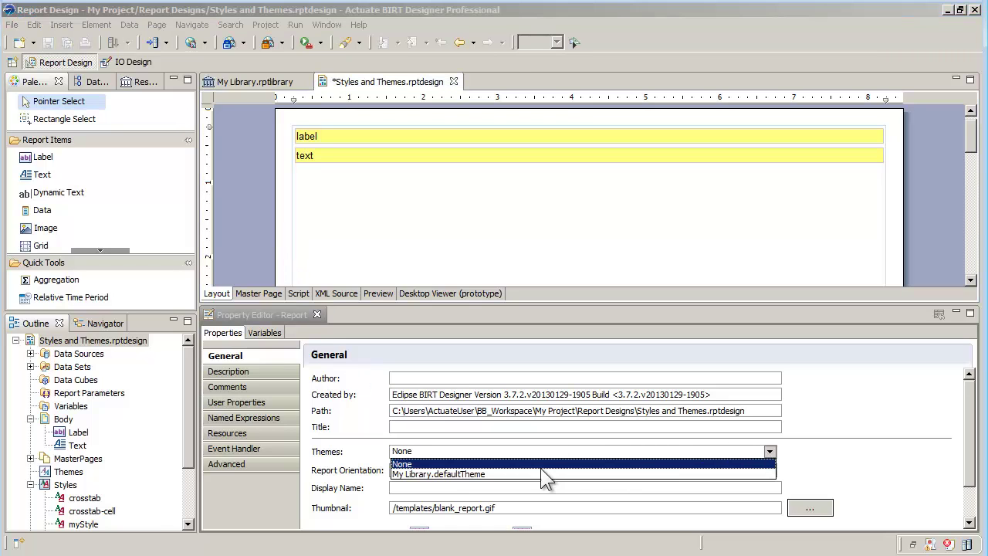
pyautogui.click(468, 474)
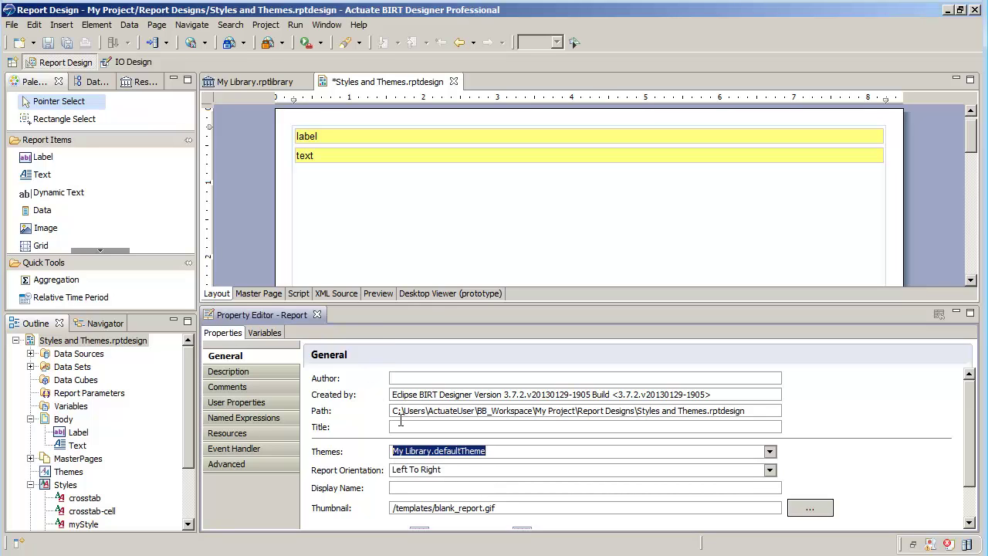
pyautogui.click(318, 138)
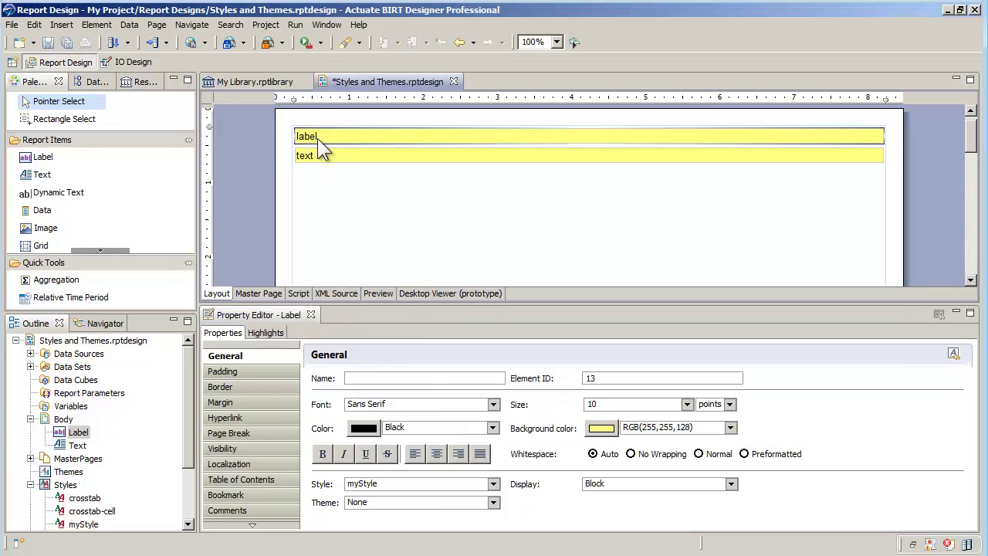
pyautogui.click(494, 484)
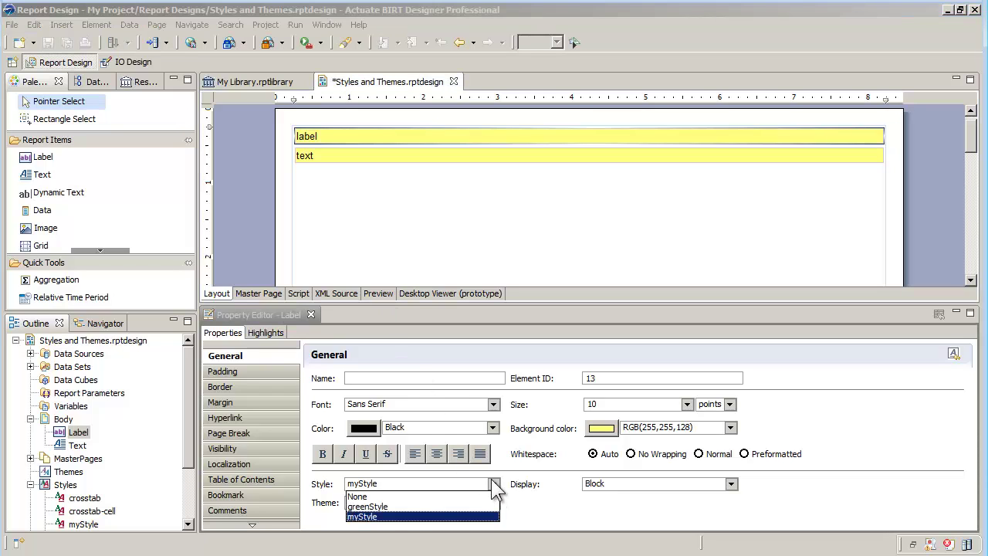
pyautogui.click(391, 507)
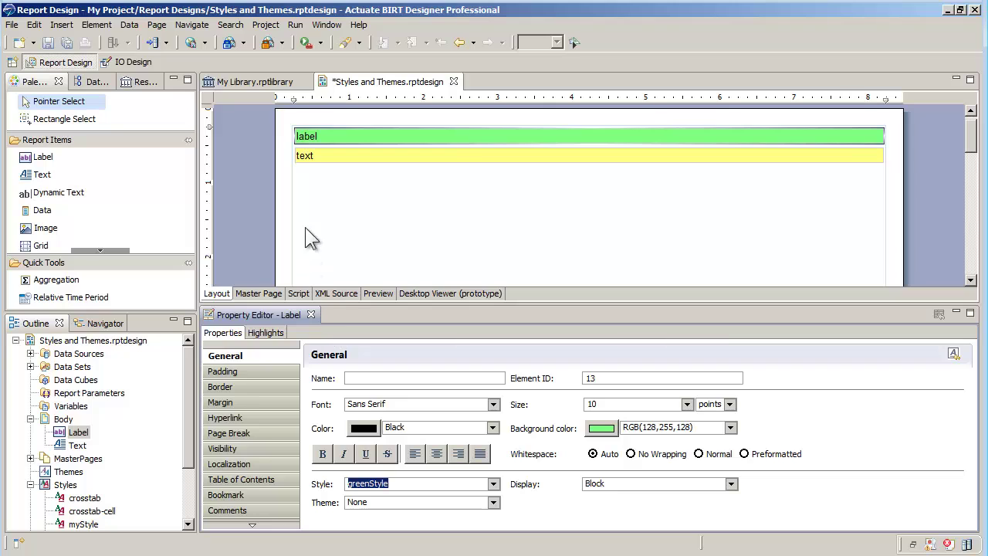
# Give the text item greenStyle as well, then return to My Library
pyautogui.click(308, 156)
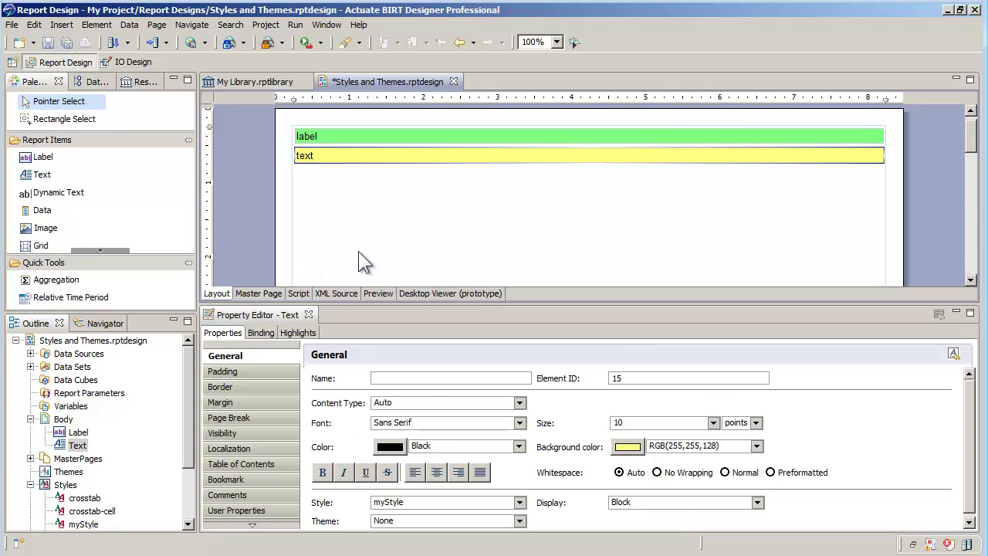
pyautogui.click(520, 502)
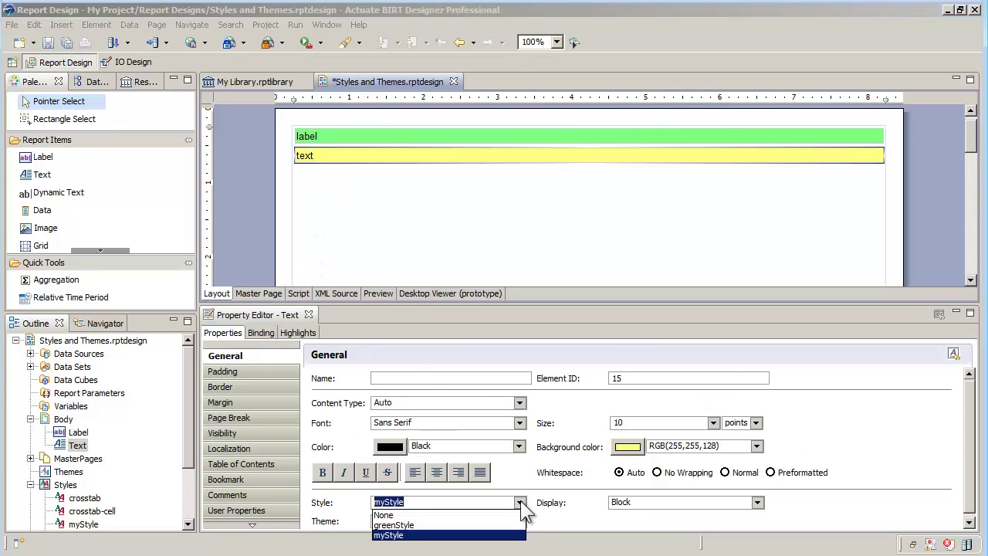
pyautogui.click(410, 524)
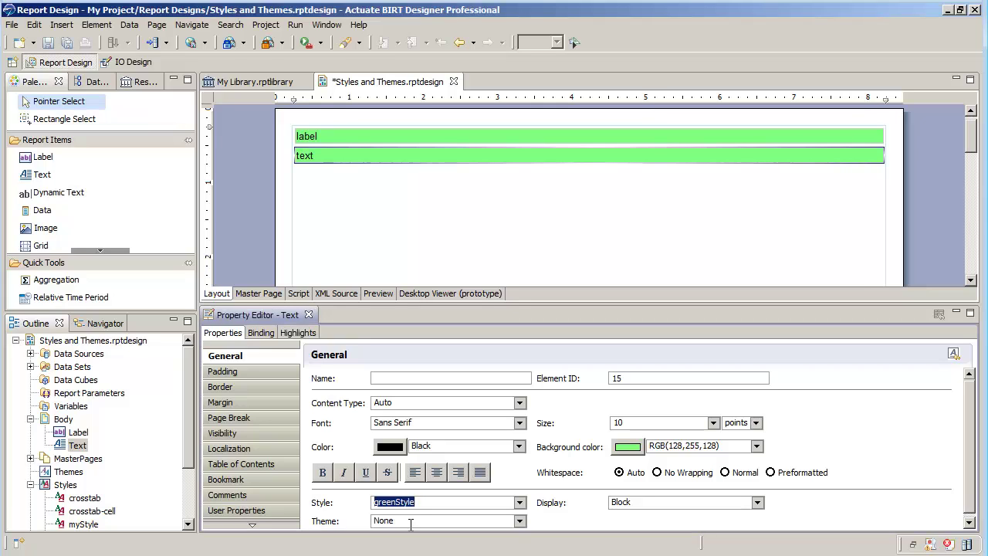
pyautogui.click(252, 81)
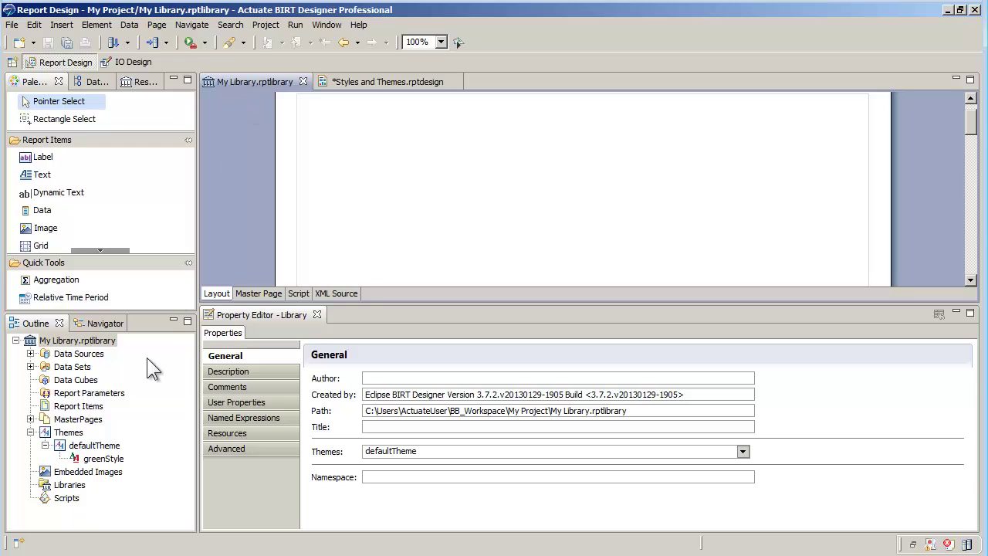
# Give greenStyle a light-yellow RGB(255,255,128) font colour and save My Library
pyautogui.doubleClick(113, 461)
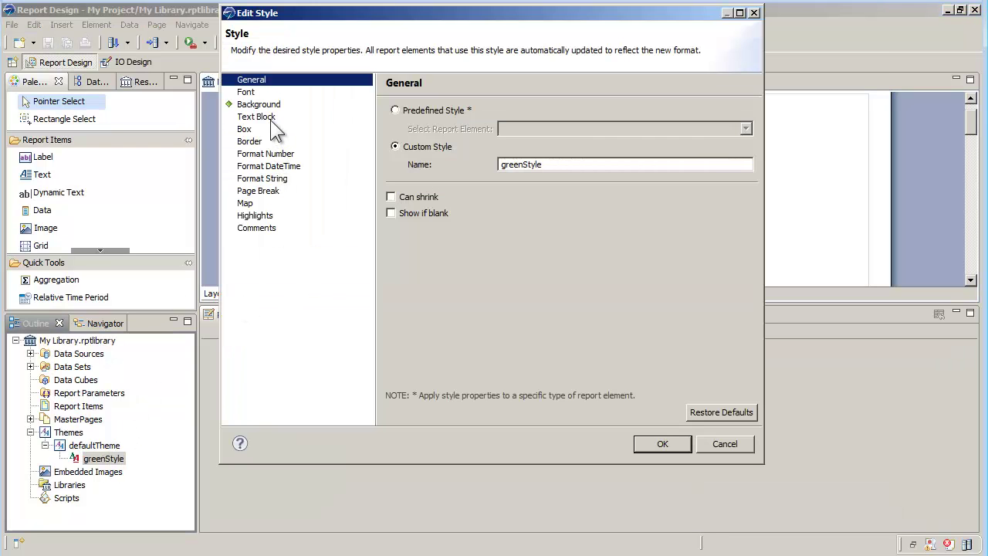
pyautogui.click(254, 94)
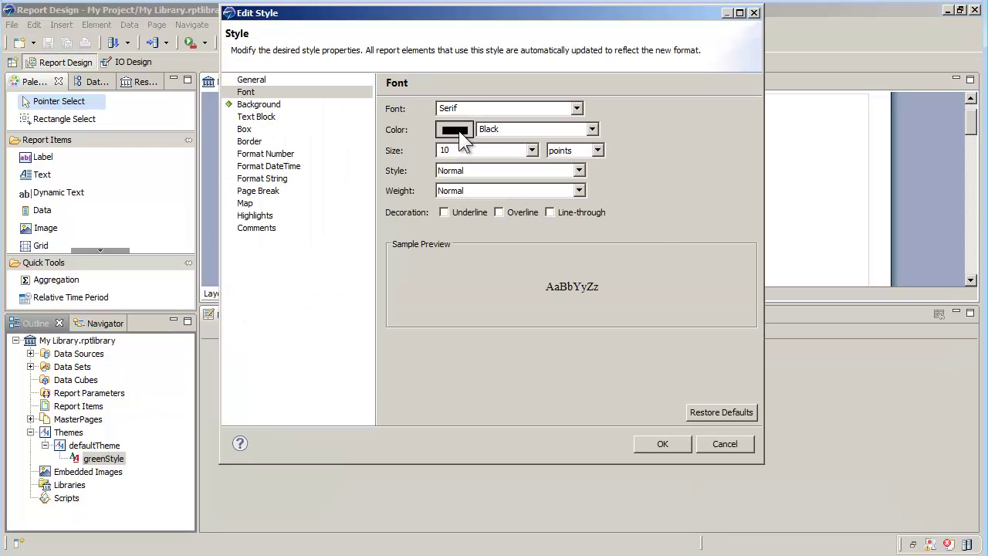
pyautogui.click(458, 130)
pyautogui.click(515, 163)
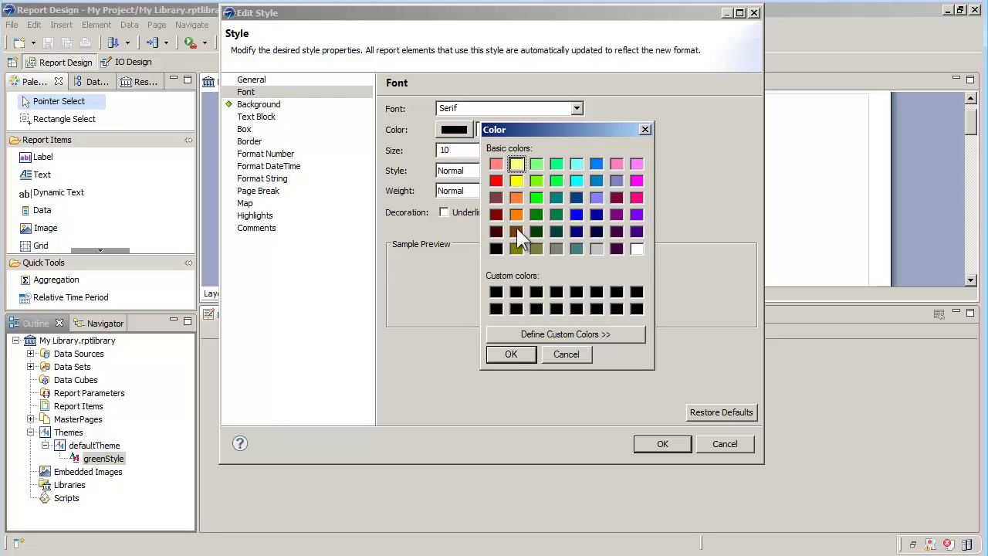
pyautogui.click(513, 355)
pyautogui.click(677, 443)
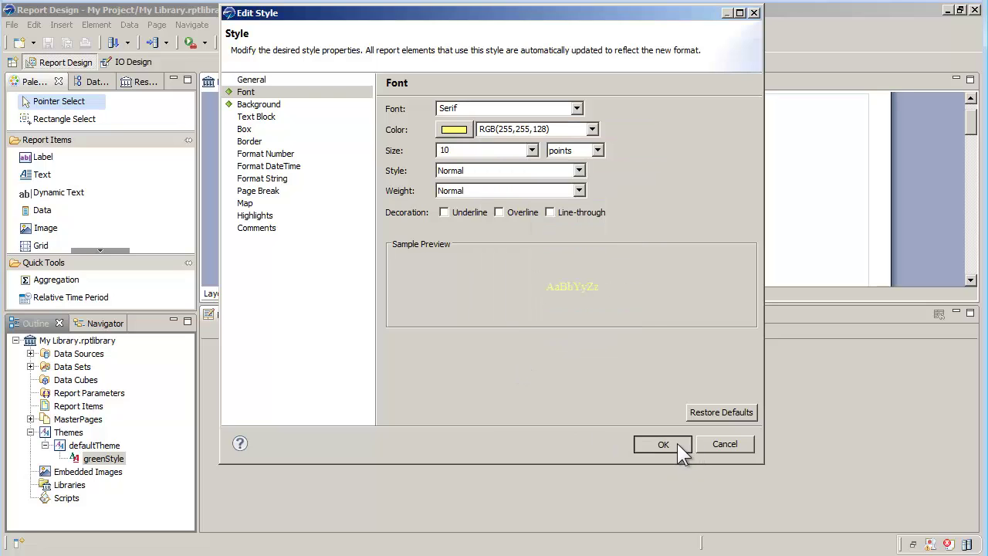
pyautogui.click(58, 43)
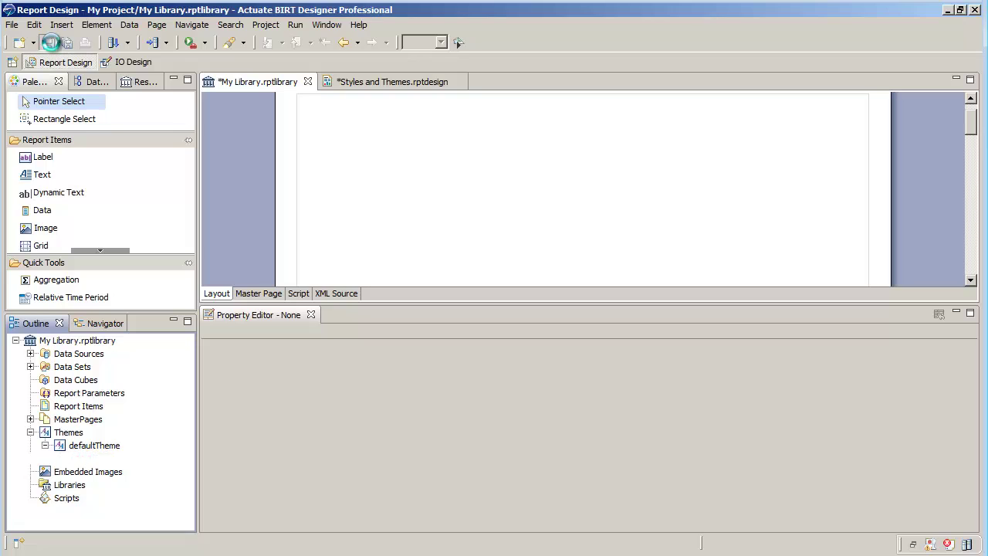
# Return to Styles and Themes.rptdesign and accept reloading the library changes
pyautogui.click(369, 77)
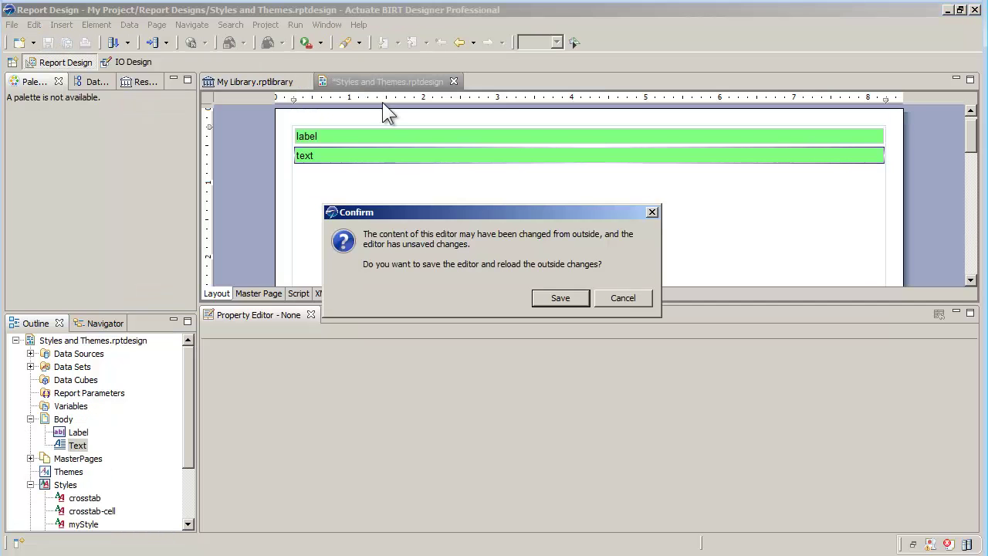
pyautogui.click(553, 293)
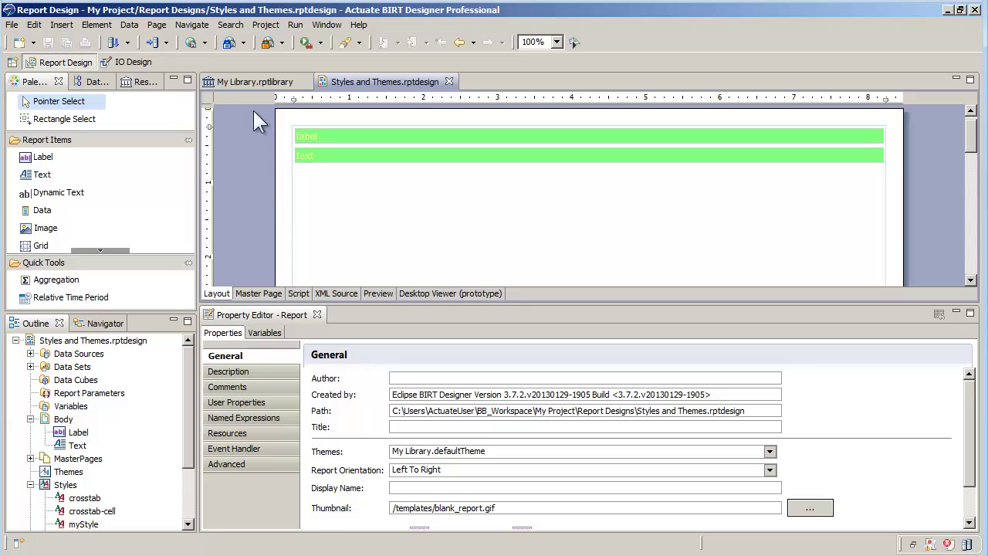
# In My Library, create a Label-type report item theme named labelTheme
pyautogui.click(246, 81)
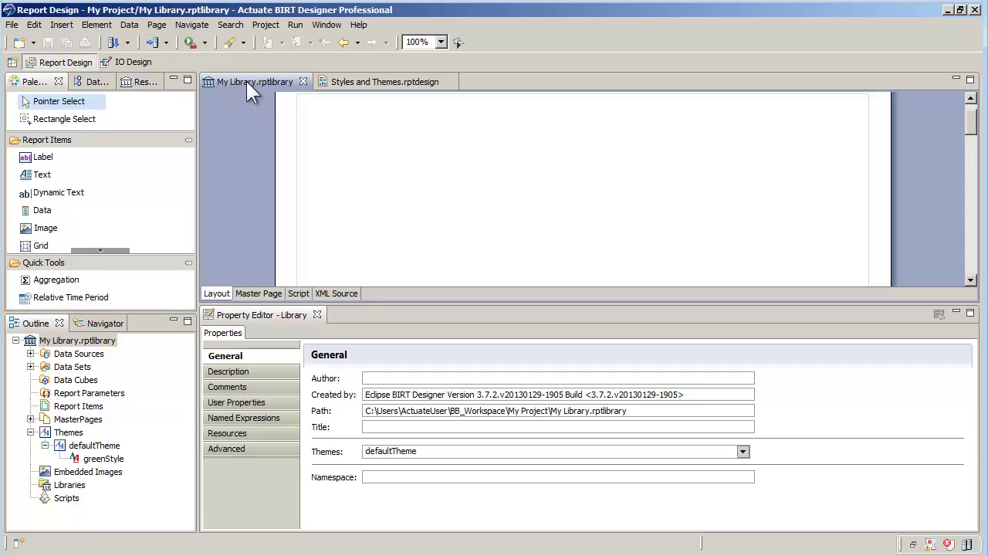
pyautogui.rightClick(75, 439)
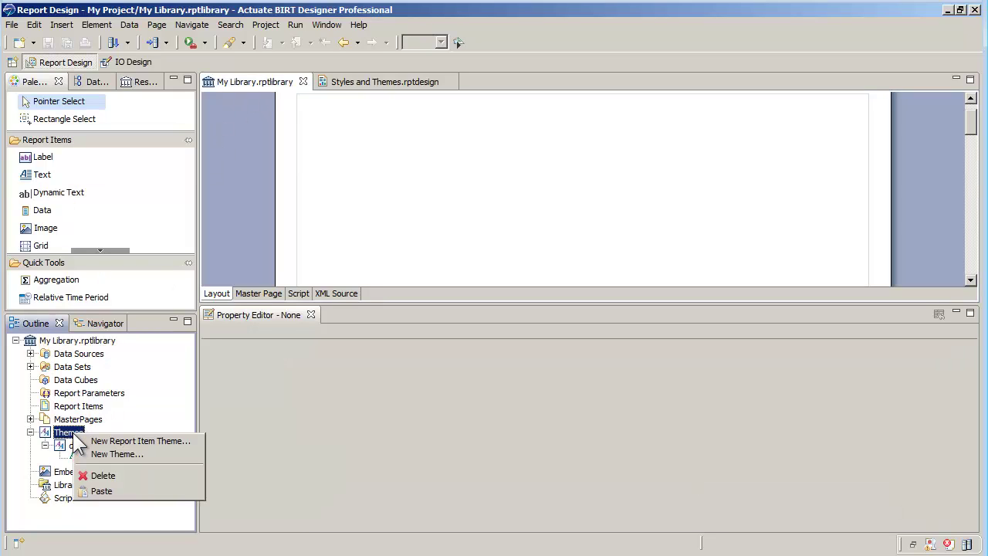
pyautogui.click(120, 441)
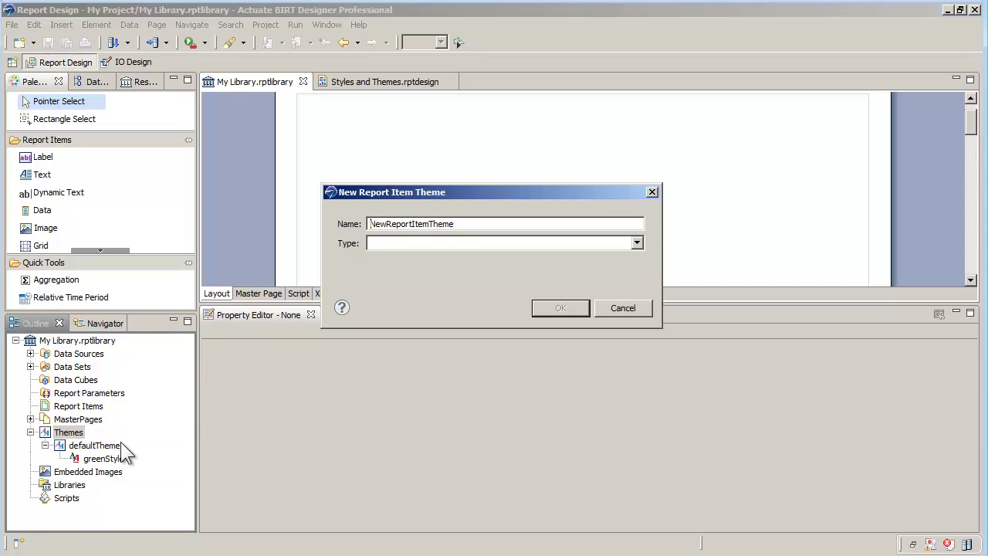
pyautogui.click(636, 243)
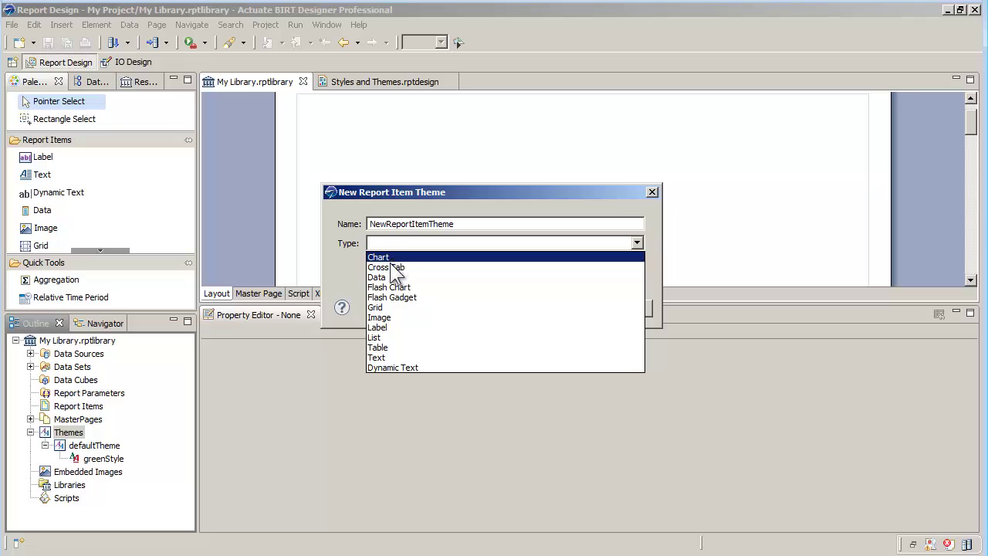
pyautogui.click(378, 327)
pyautogui.moveTo(426, 224); pyautogui.dragTo(353, 223)
pyautogui.write('label')
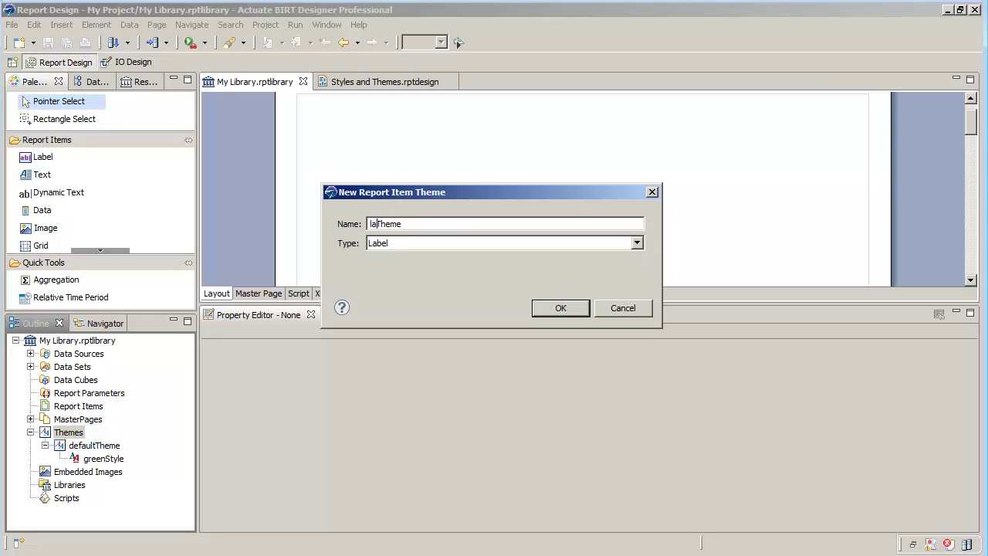
pyautogui.click(556, 308)
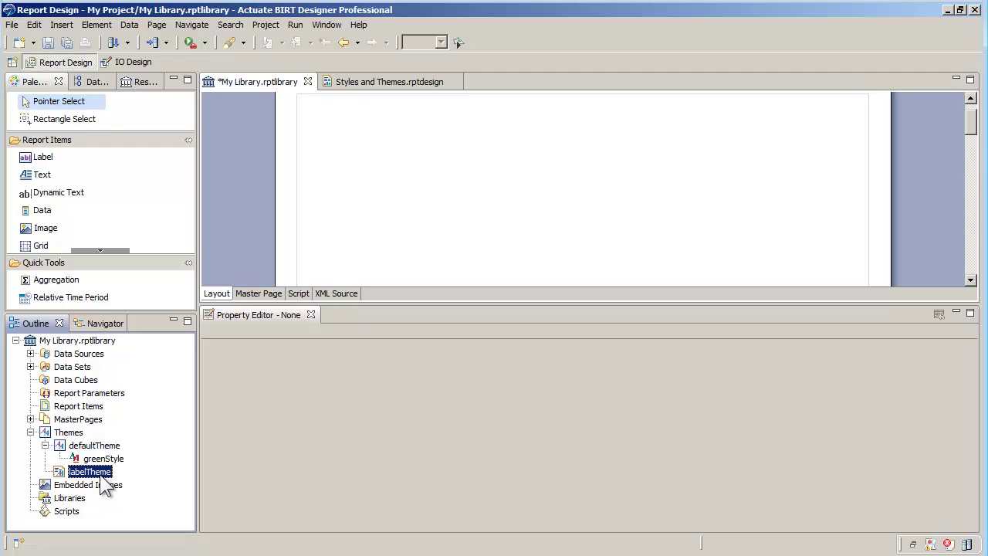
# Add a predefined label style with a blue RGB(0,128,255) background to labelTheme
pyautogui.rightClick(104, 477)
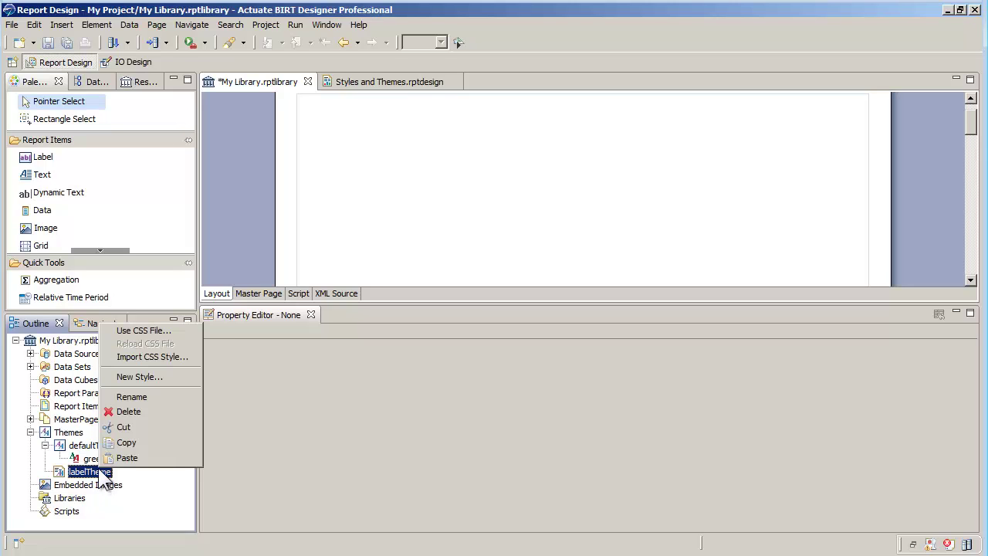
pyautogui.click(133, 379)
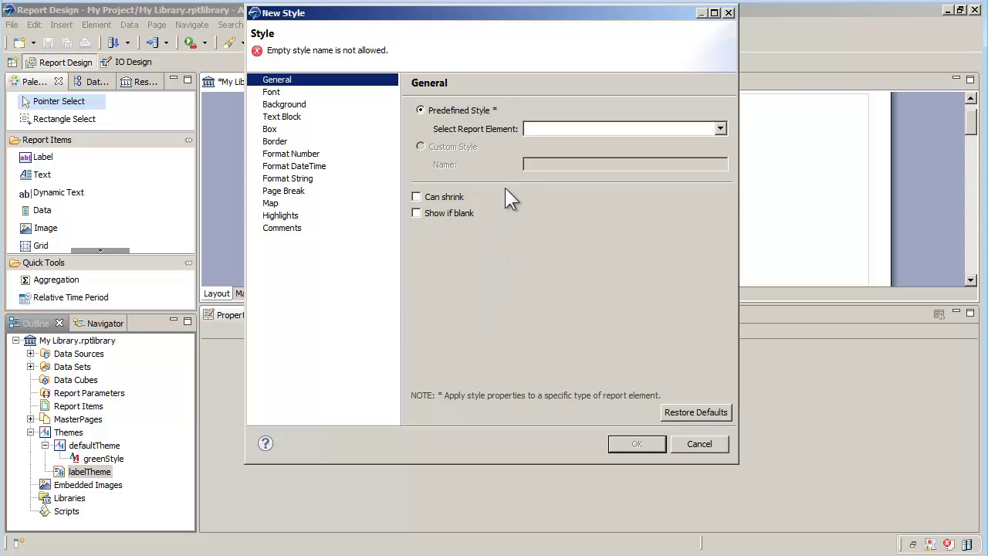
pyautogui.click(720, 129)
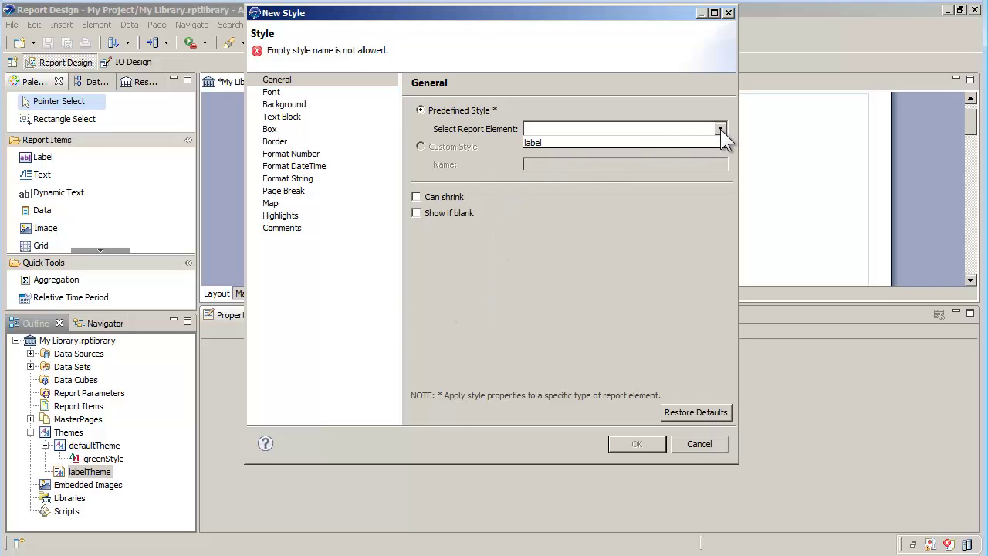
pyautogui.click(540, 144)
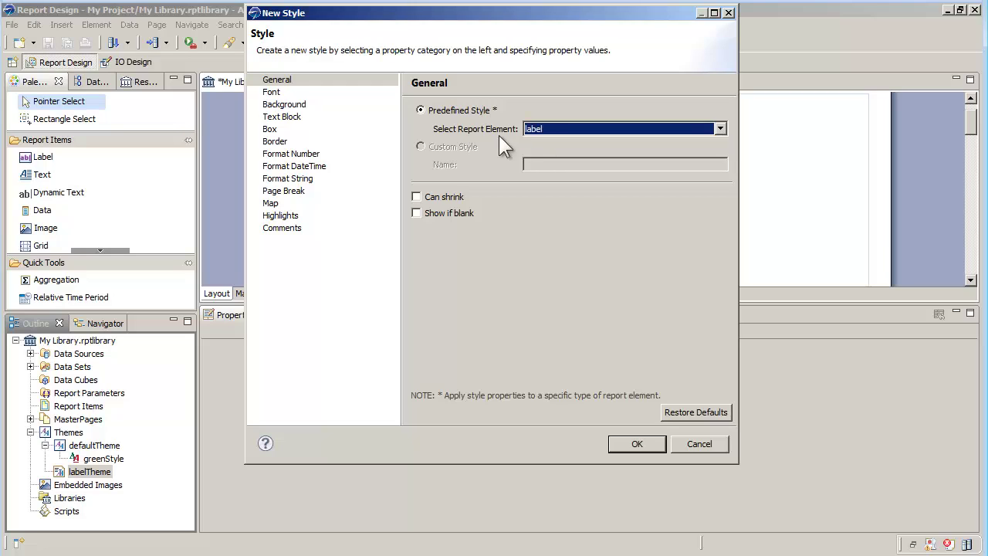
pyautogui.click(292, 112)
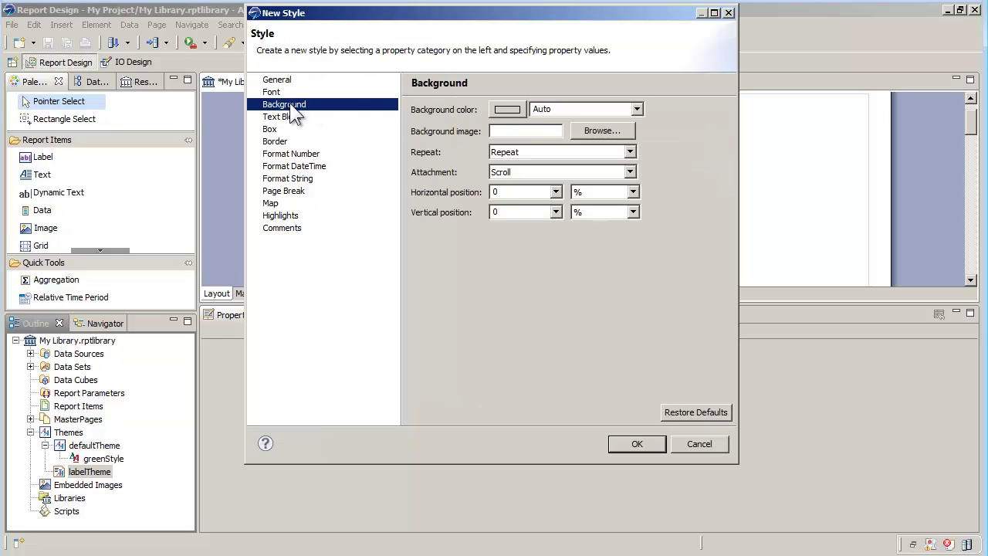
pyautogui.click(512, 109)
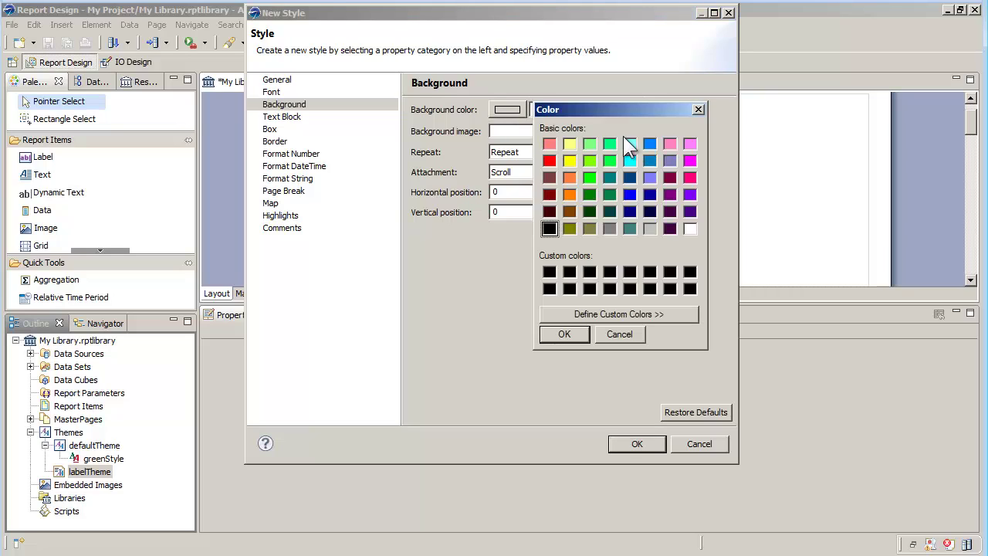
pyautogui.click(649, 145)
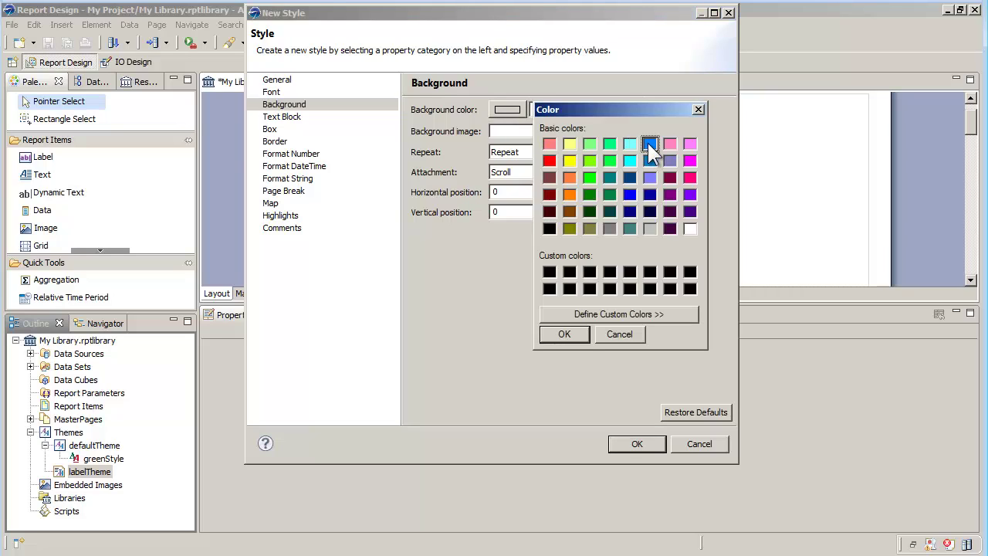
pyautogui.click(563, 335)
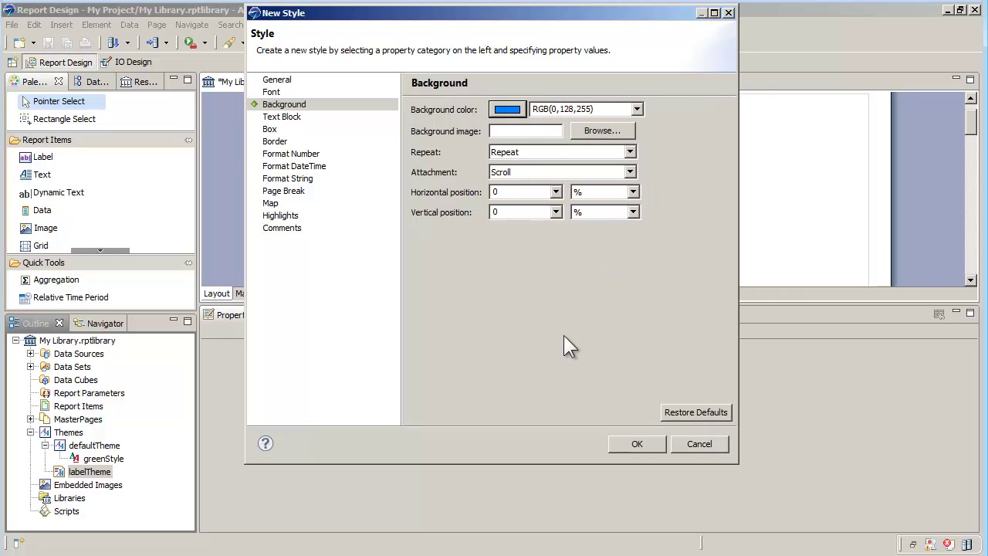
pyautogui.click(633, 445)
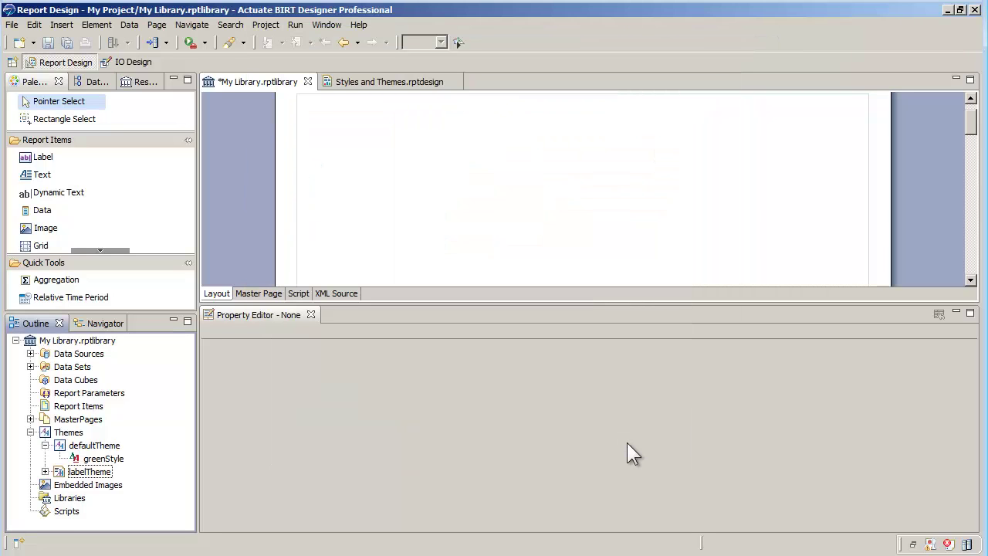
# Save My Library and reload its changes into the Styles and Themes report
pyautogui.click(47, 44)
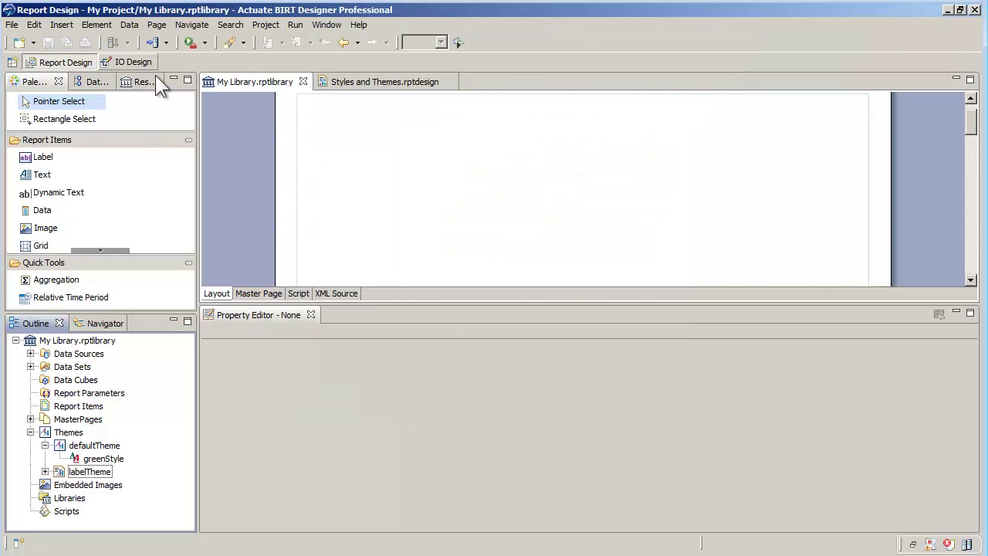
pyautogui.click(351, 83)
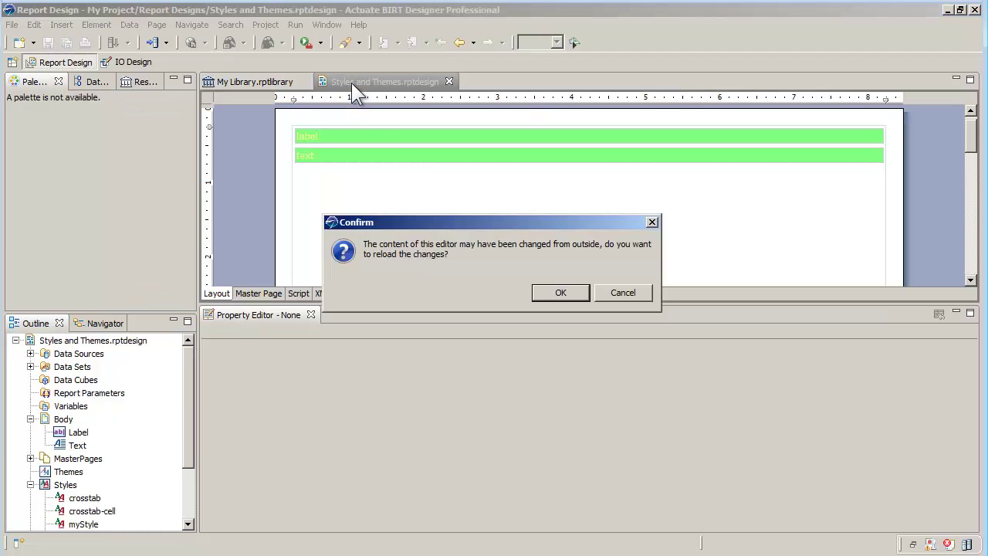
pyautogui.click(555, 293)
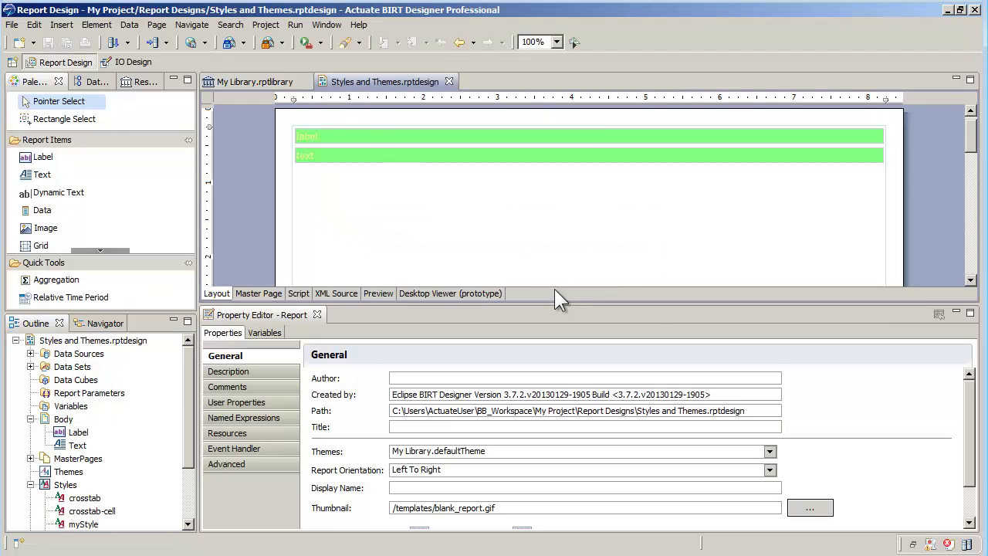
# Set the label's theme to My Library.labelTheme and its style to None
pyautogui.click(320, 136)
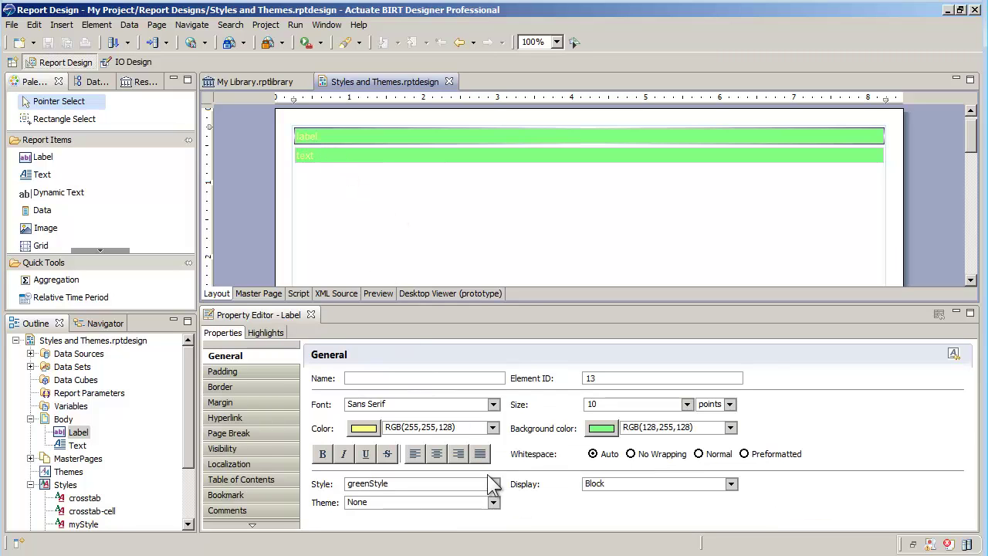
pyautogui.click(495, 501)
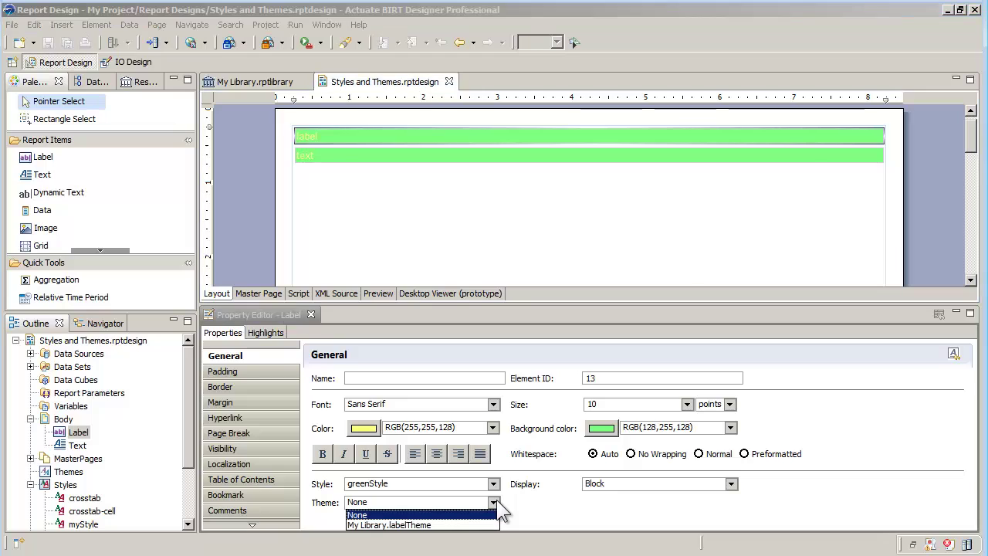
pyautogui.click(370, 526)
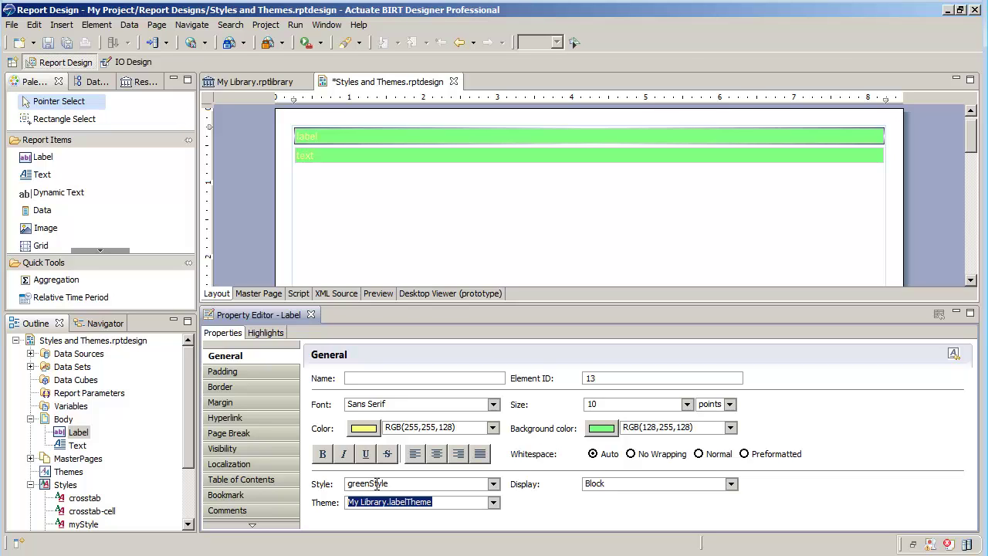
pyautogui.click(493, 484)
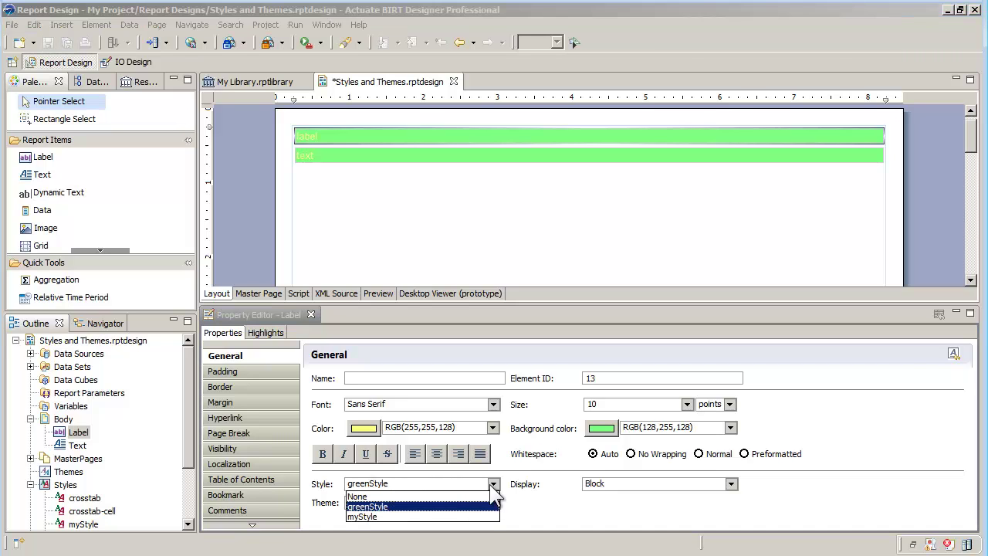
pyautogui.click(359, 496)
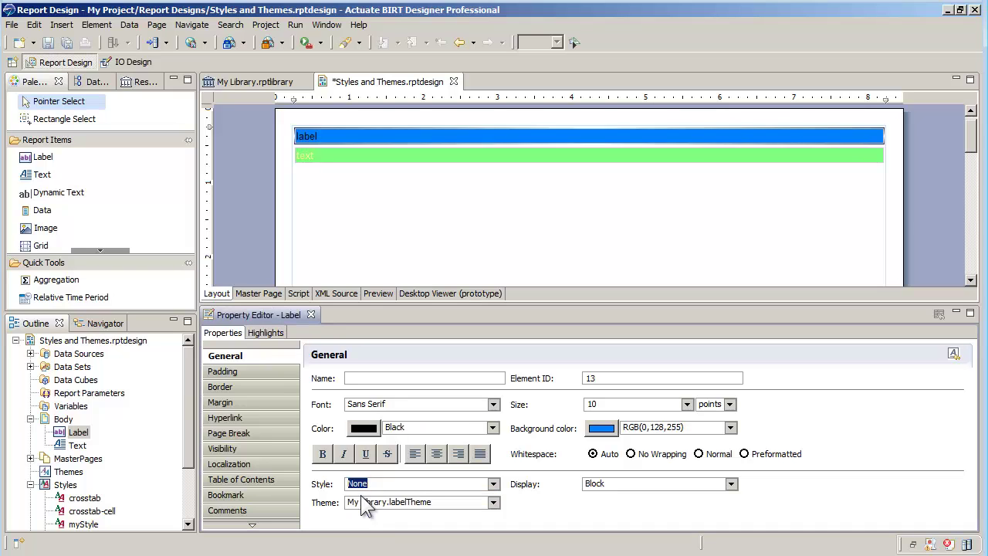
# Leave the text item's theme at None and go back to My Library
pyautogui.click(310, 154)
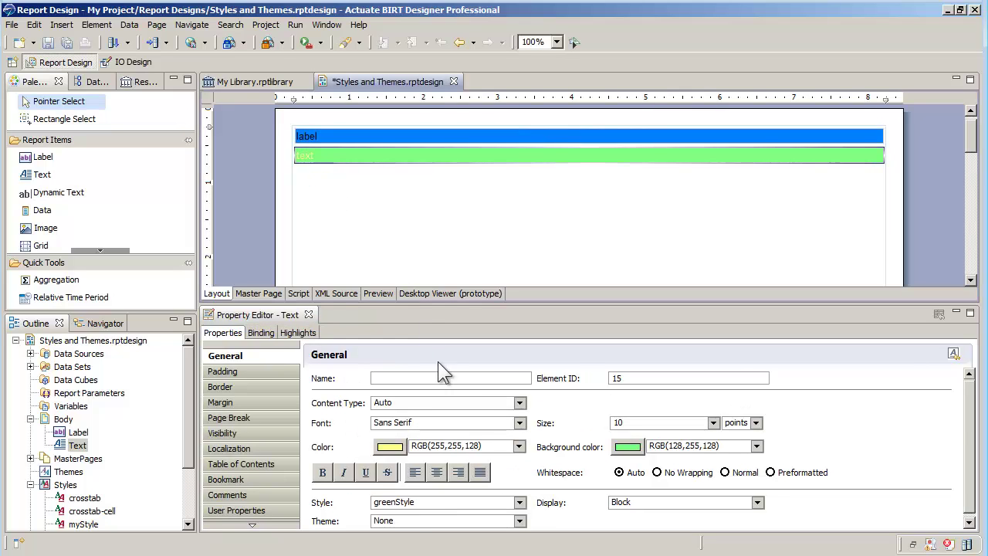
pyautogui.click(520, 521)
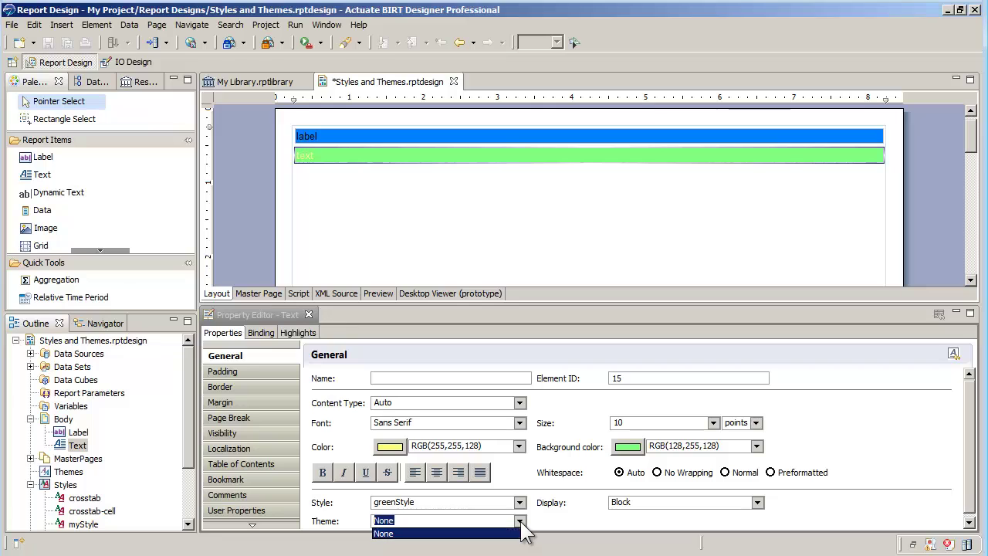
pyautogui.click(522, 524)
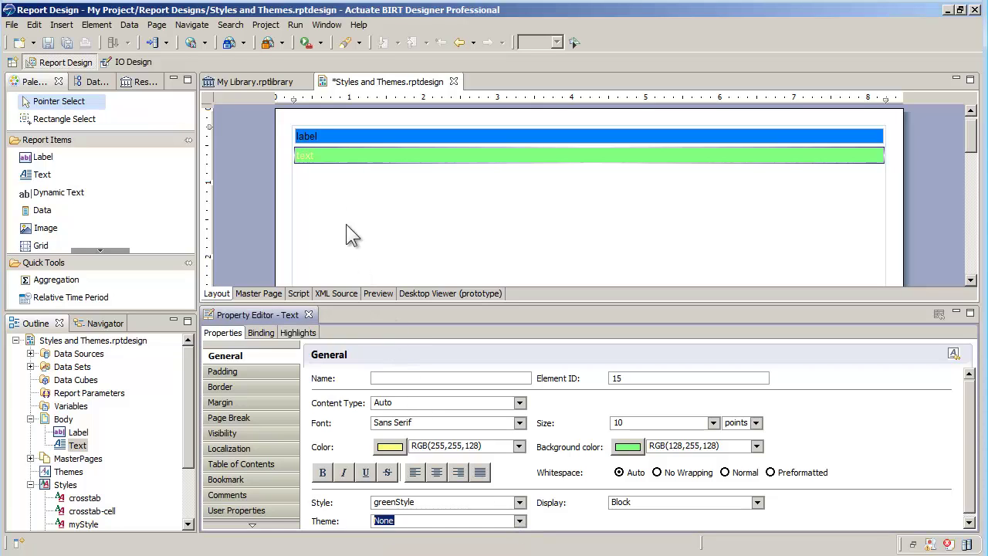
pyautogui.click(250, 81)
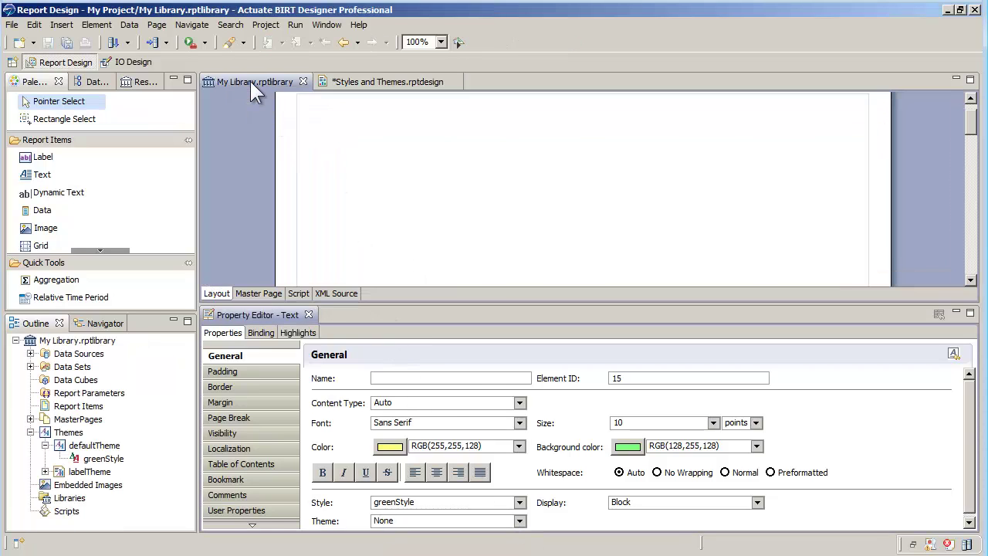
# Create a Table-type report item theme named TableTheme under the library's Themes
pyautogui.click(80, 434)
pyautogui.rightClick(80, 435)
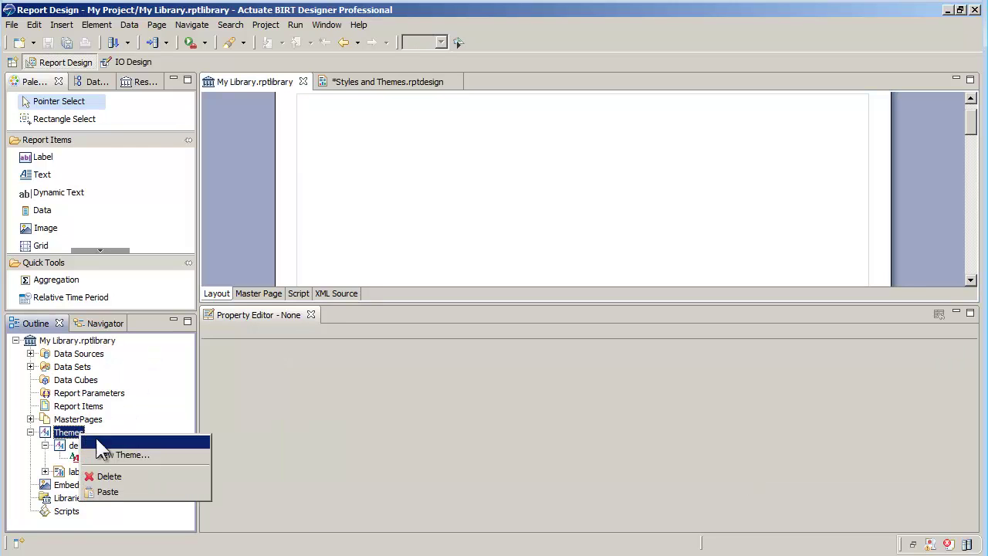
pyautogui.click(151, 441)
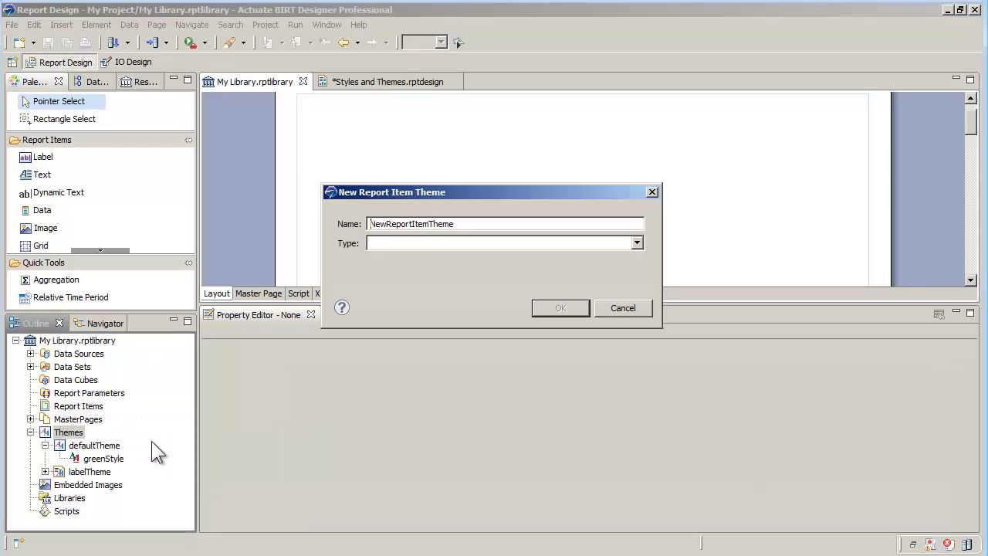
pyautogui.click(636, 243)
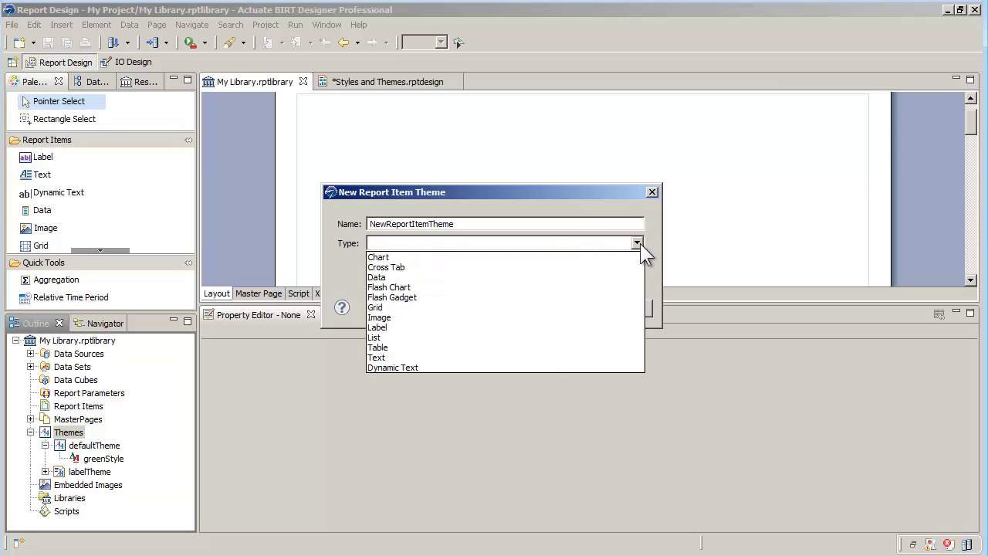
pyautogui.click(388, 347)
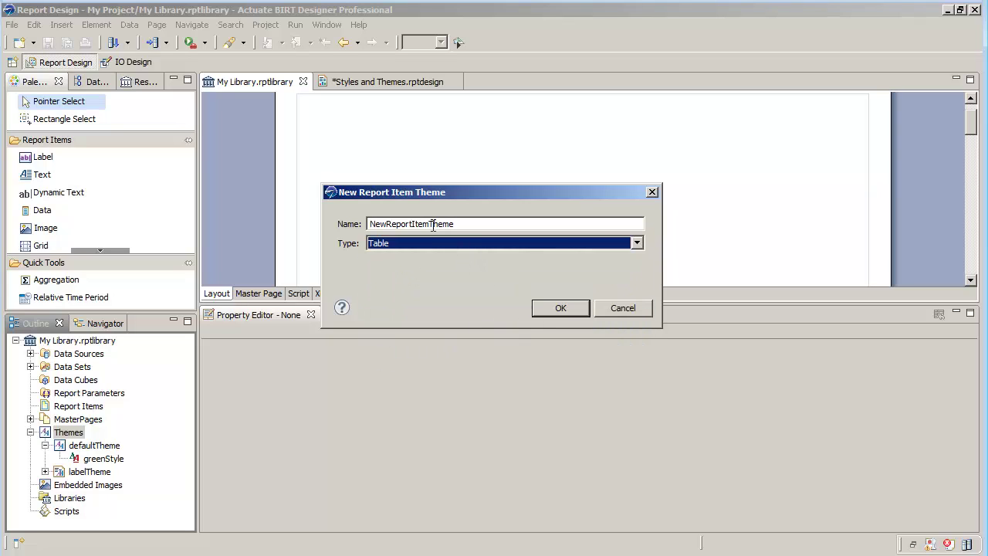
pyautogui.click(429, 224)
pyautogui.moveTo(429, 224); pyautogui.dragTo(338, 224)
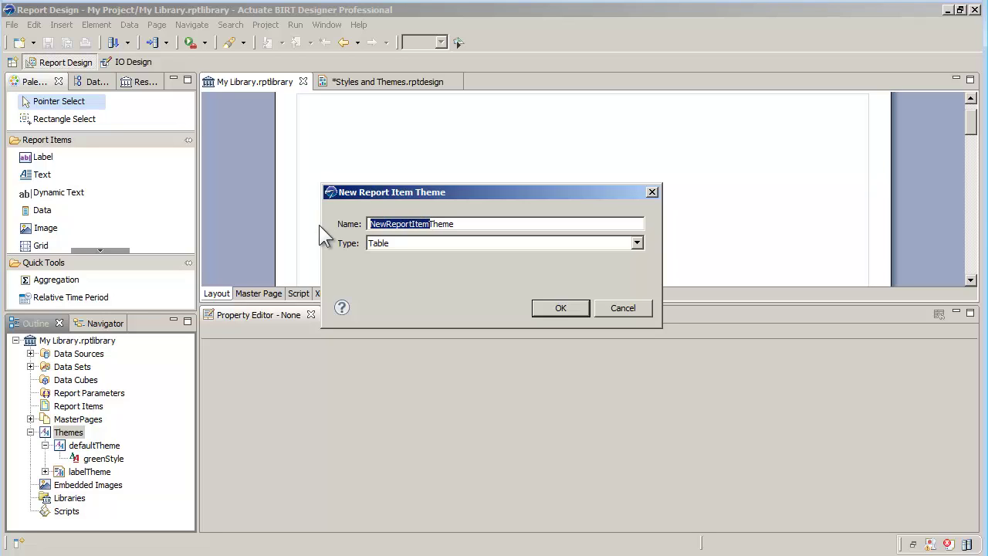
pyautogui.write('Table')
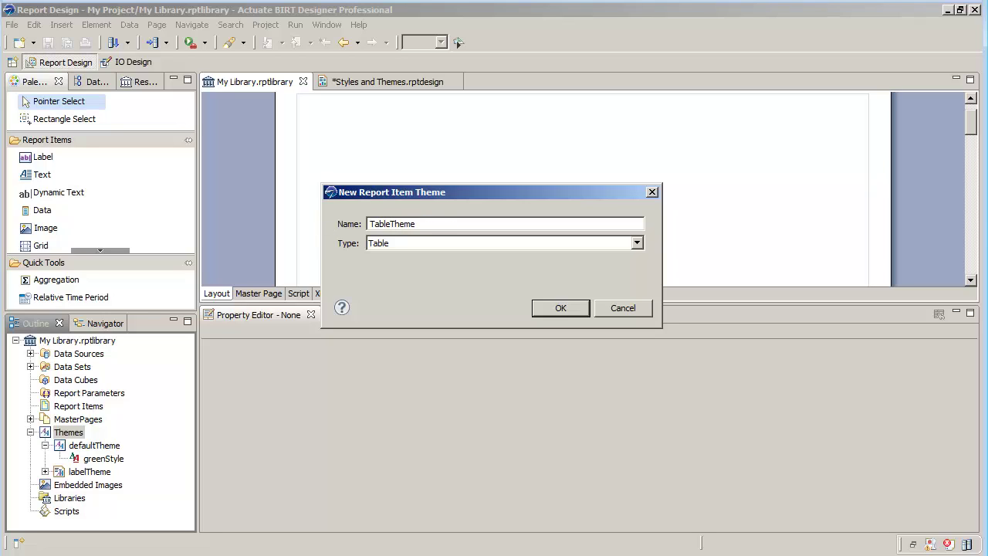
pyautogui.click(553, 308)
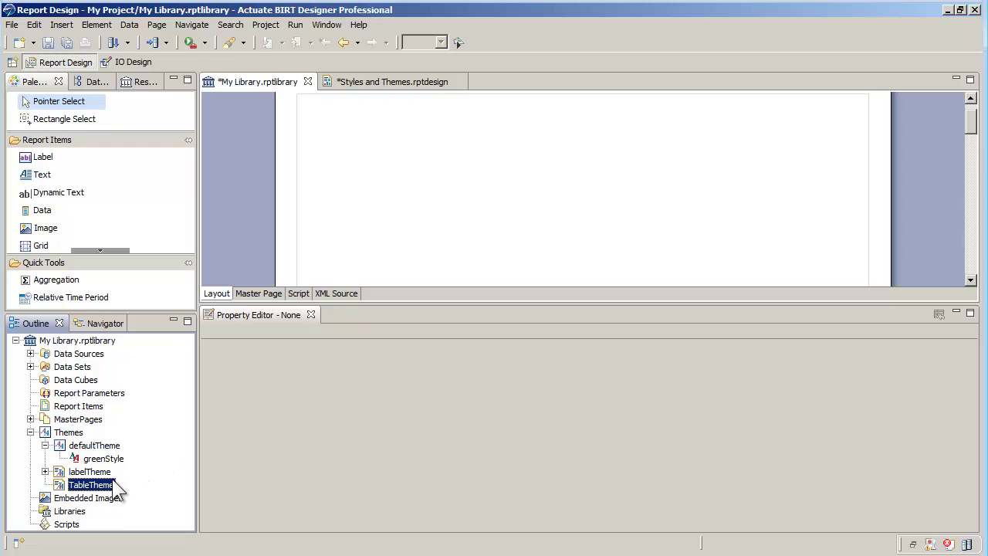
# Add a table-header style to TableTheme with a pink background colour
pyautogui.rightClick(115, 485)
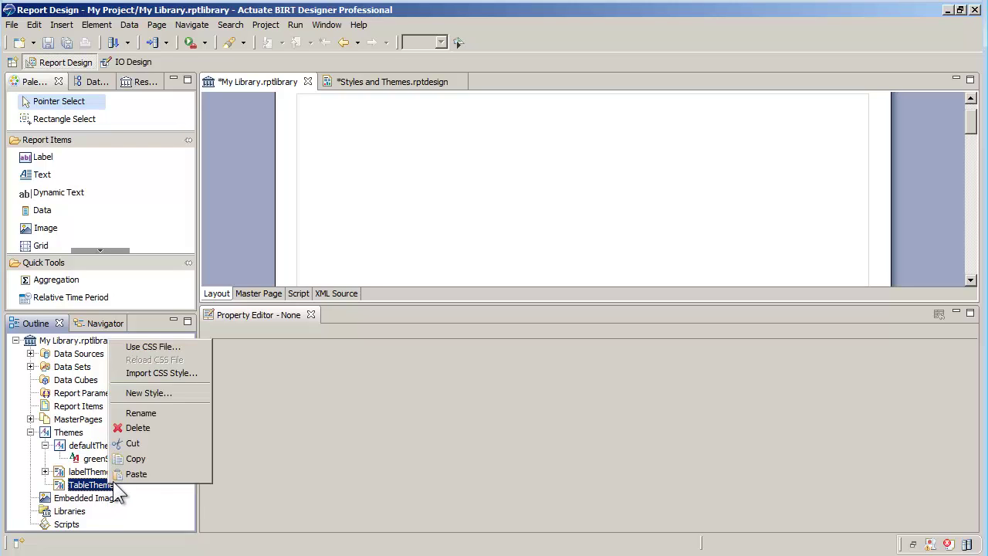
pyautogui.click(155, 393)
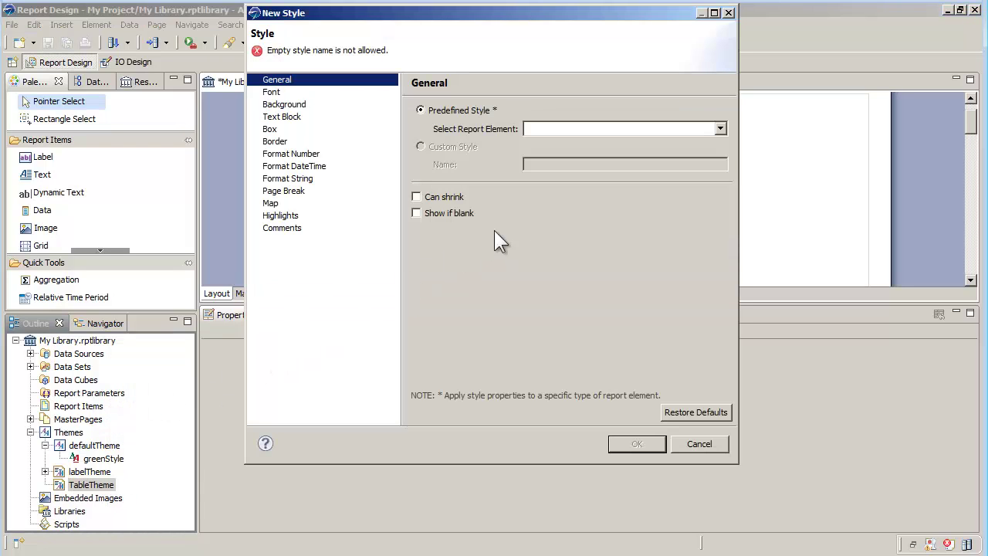
pyautogui.click(721, 128)
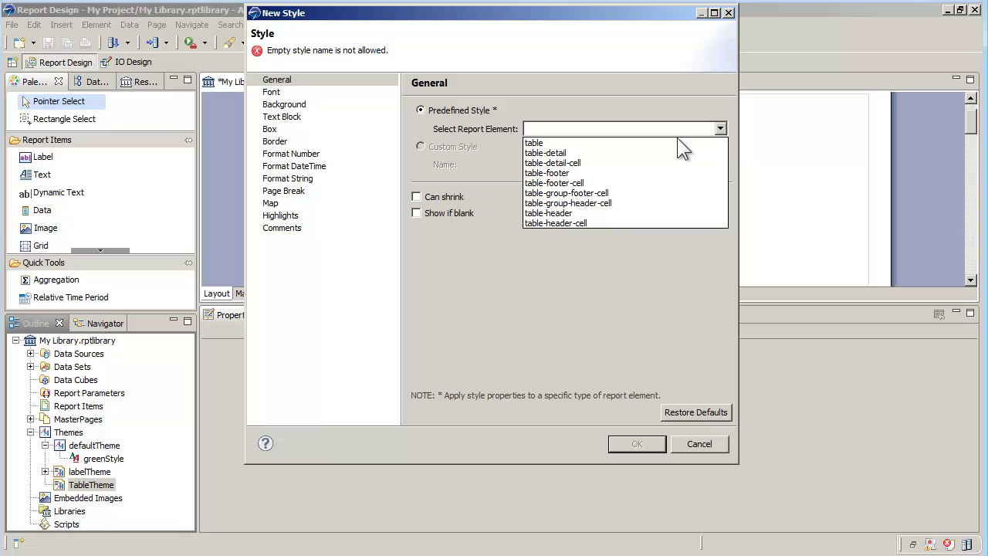
pyautogui.click(564, 214)
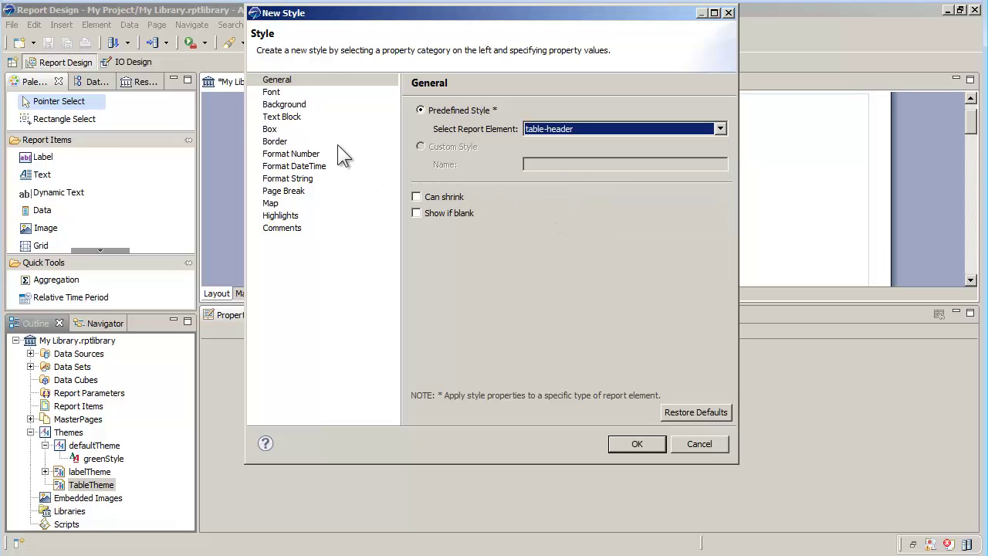
pyautogui.click(298, 108)
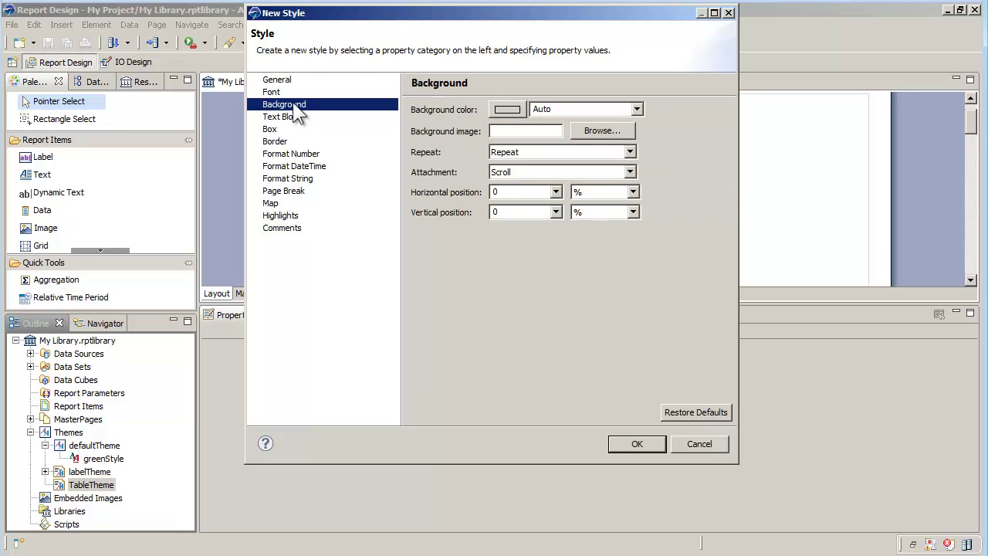
pyautogui.click(507, 109)
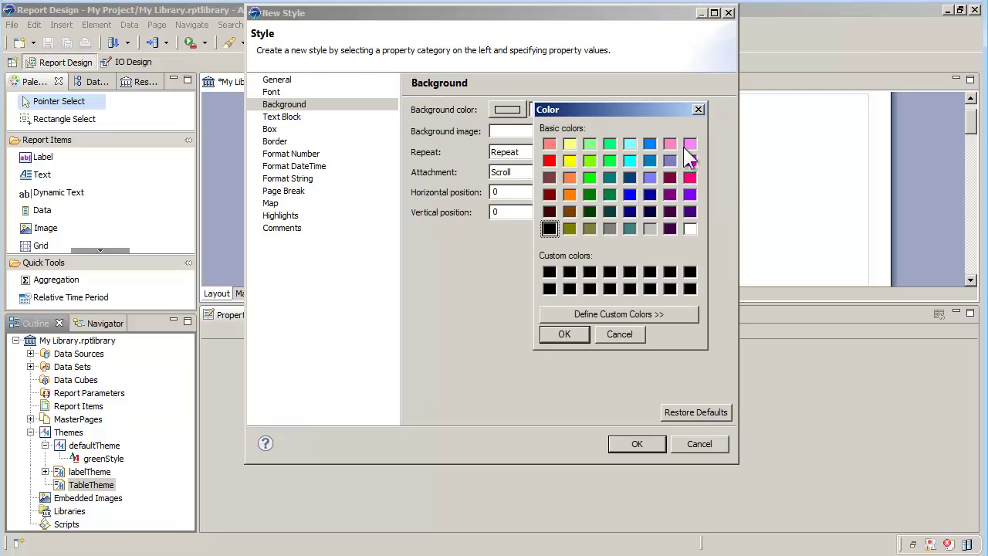
pyautogui.click(690, 145)
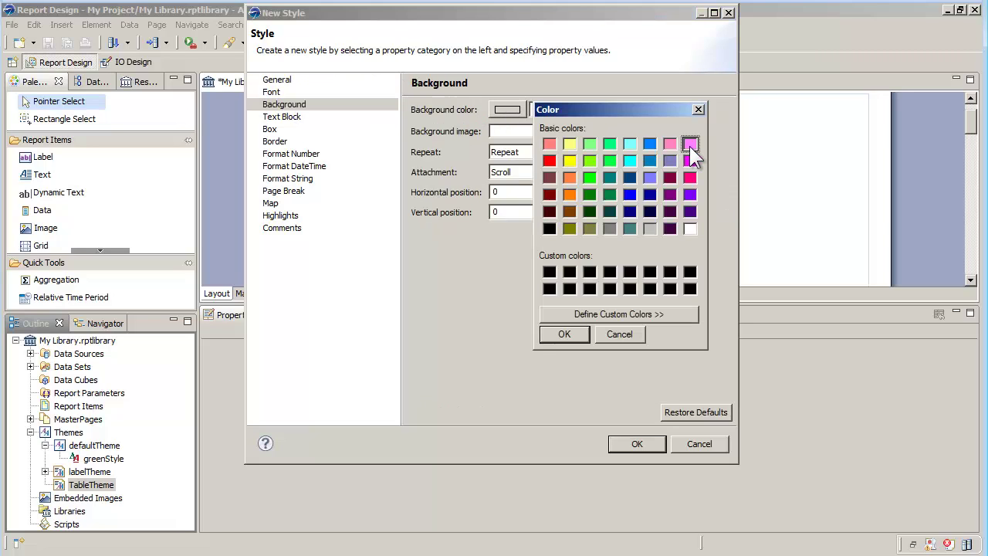
pyautogui.click(576, 333)
pyautogui.click(630, 444)
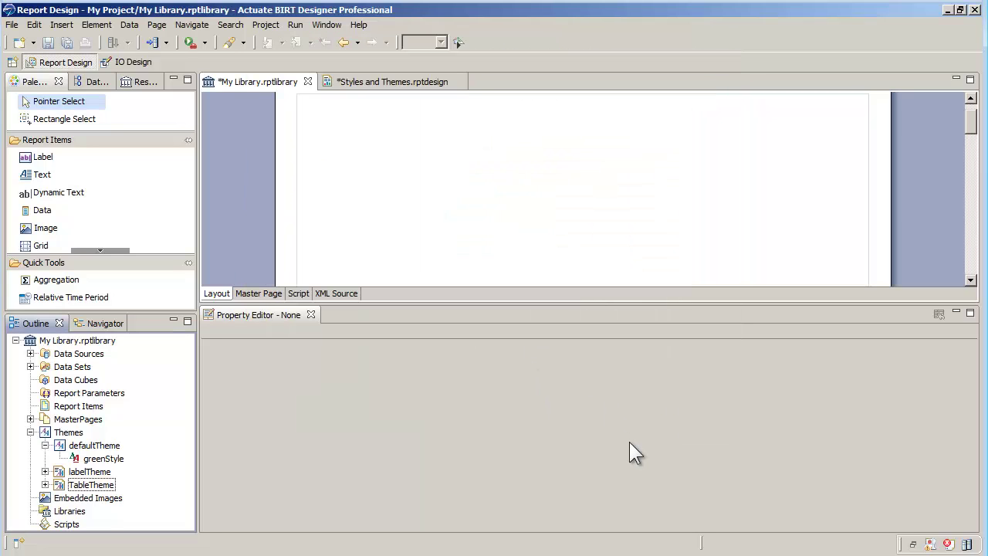
# Save My Library and reload Styles and Themes.rptdesign with the library changes
pyautogui.click(48, 41)
pyautogui.click(372, 82)
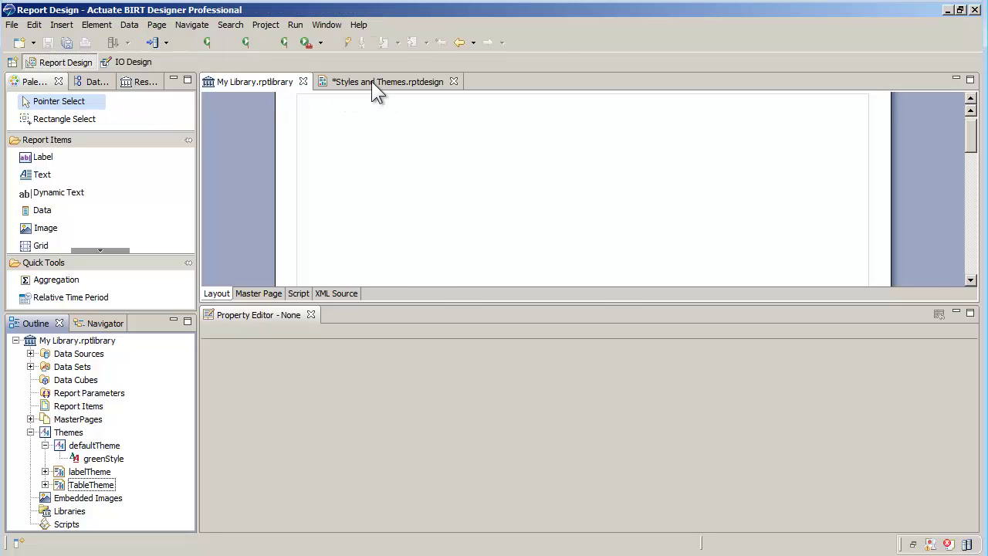
pyautogui.click(559, 298)
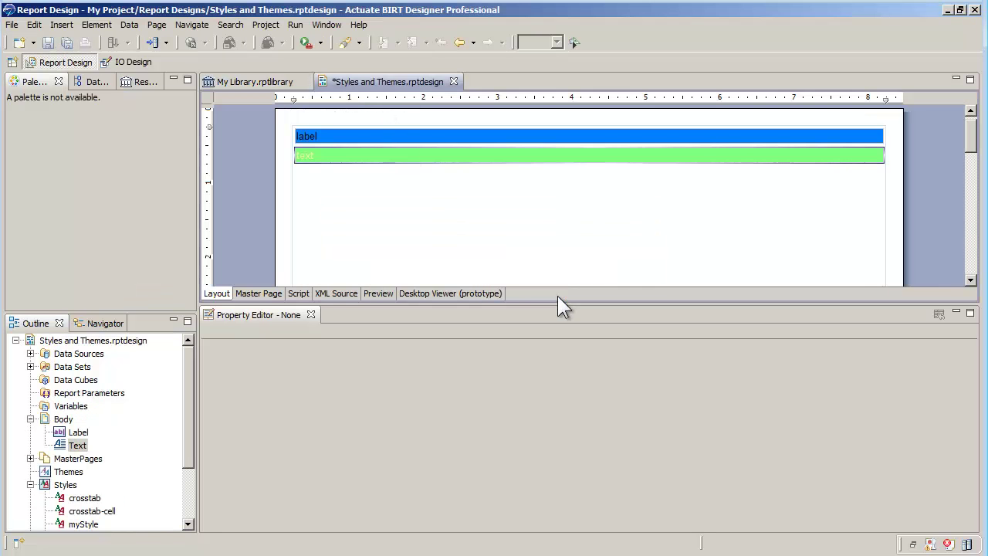
# Drag Data Set from Data Explorer below the label to create a CNT/YR table
pyautogui.click(91, 81)
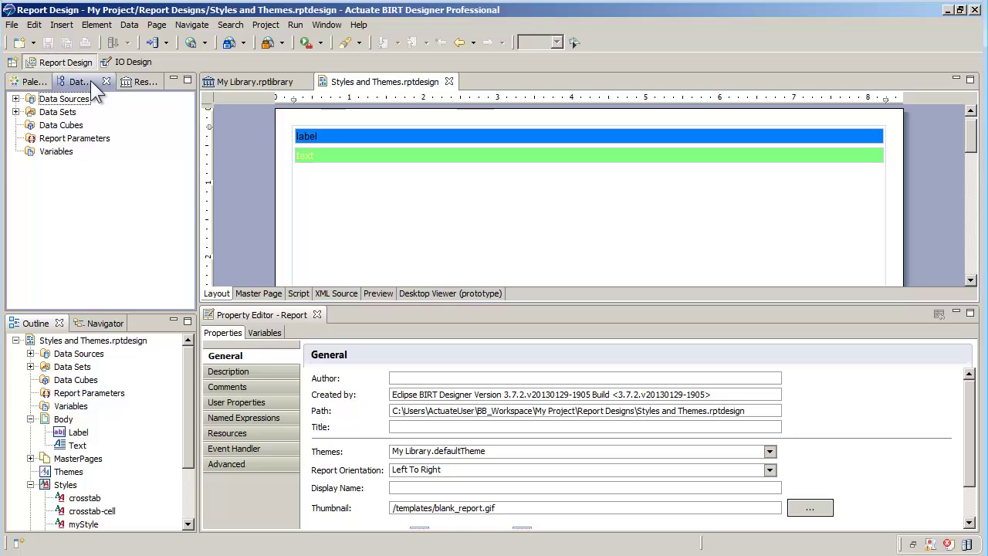
pyautogui.click(16, 112)
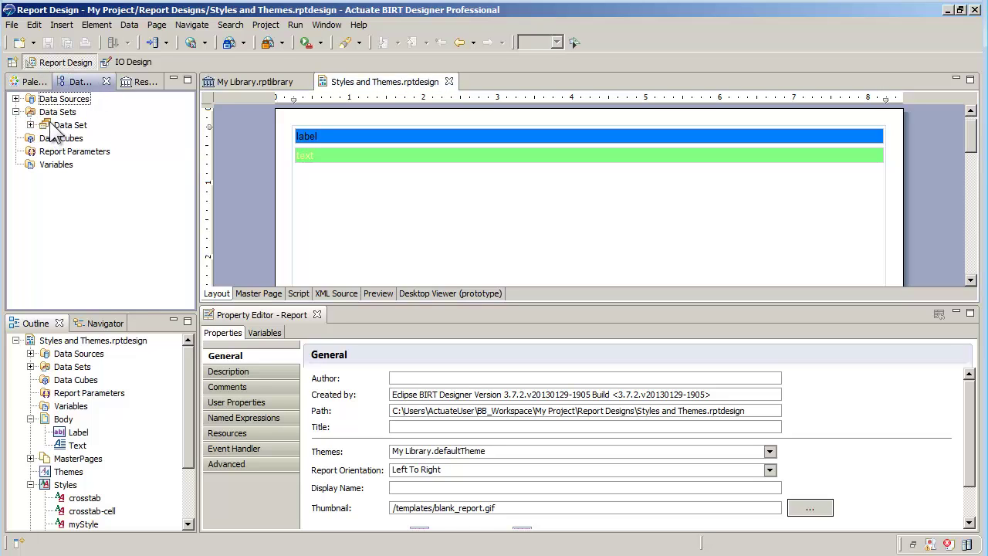
pyautogui.moveTo(69, 125); pyautogui.dragTo(355, 208)
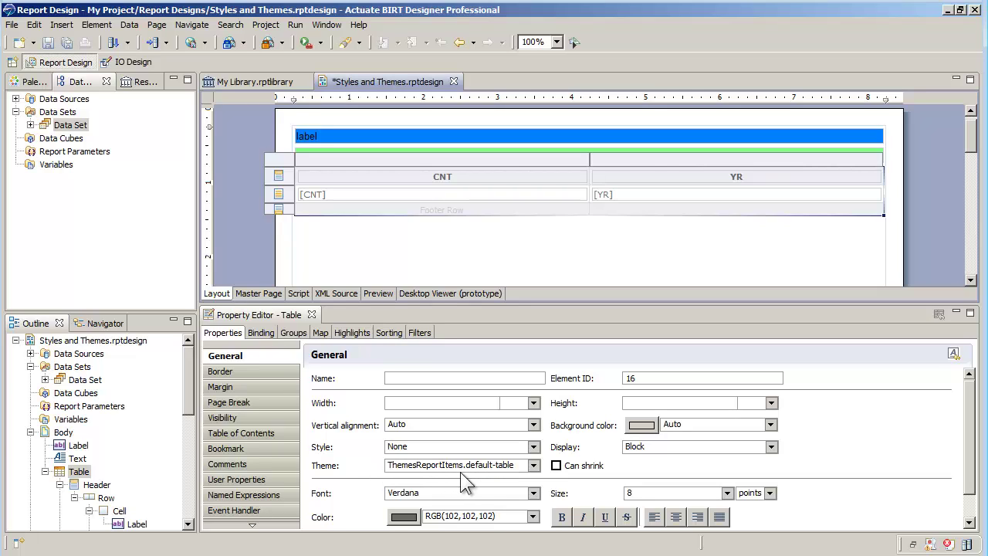
# Set the table's theme to My Library.TableTheme, then return to My Library.rptlibrary
pyautogui.click(534, 465)
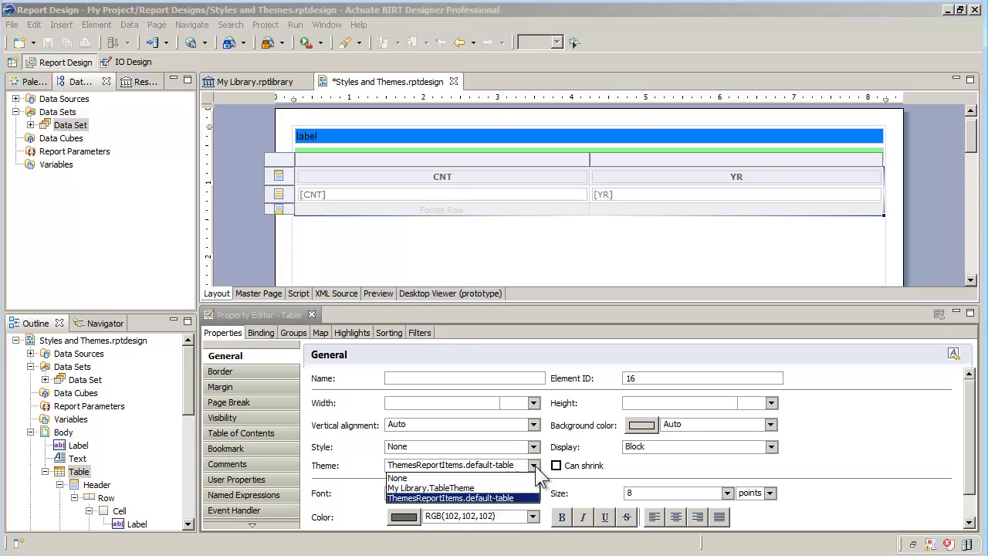
pyautogui.click(433, 487)
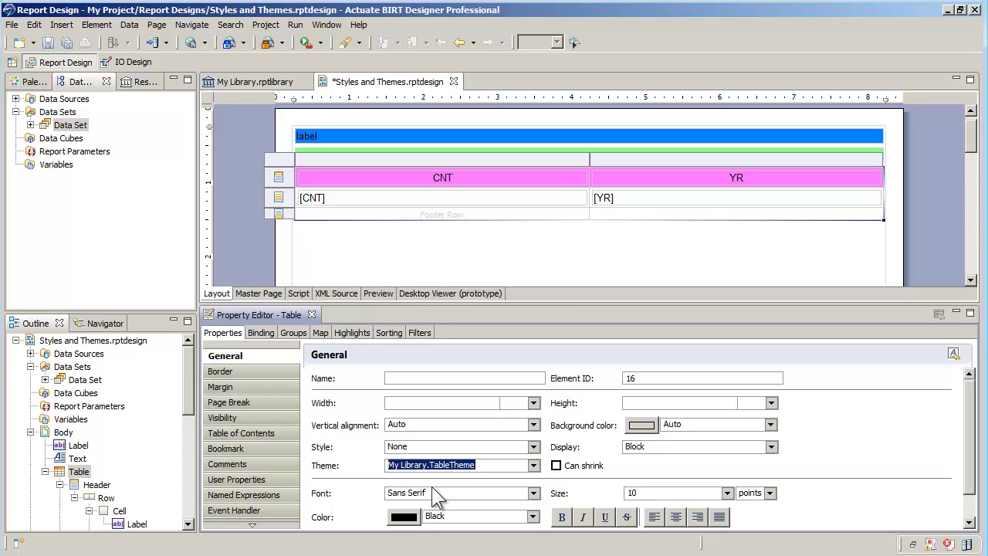
pyautogui.click(239, 79)
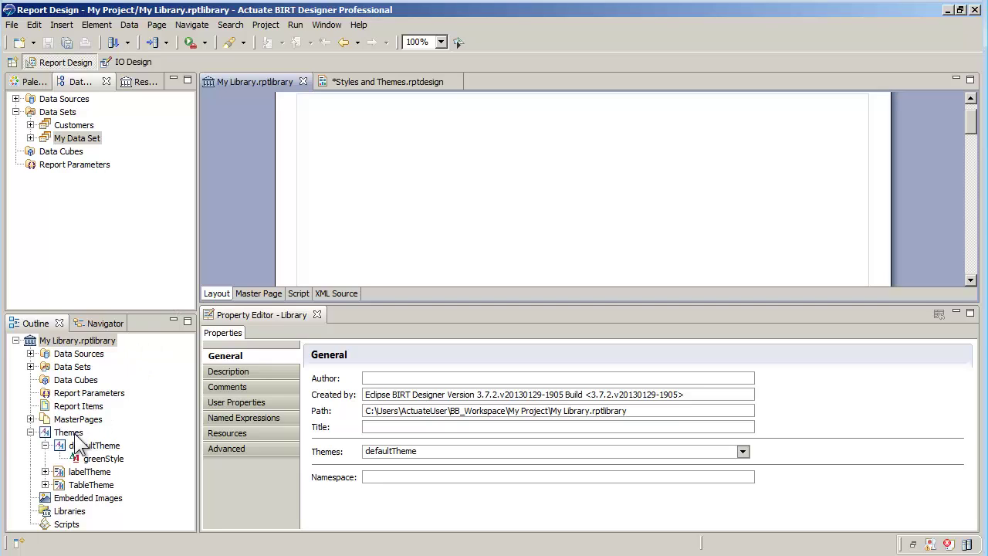
# Create a Chart-type report item theme named ChartTheme in My Library
pyautogui.rightClick(70, 432)
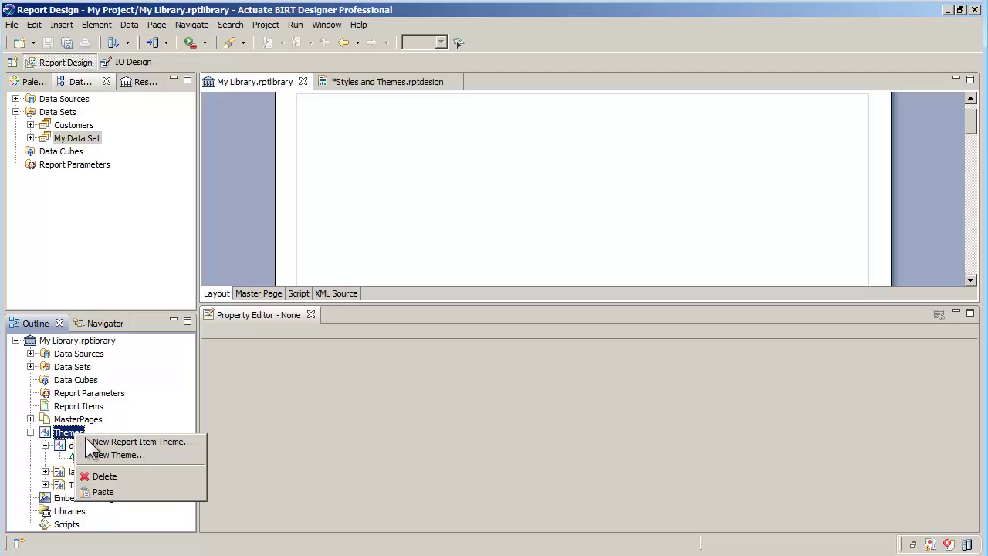
pyautogui.click(143, 442)
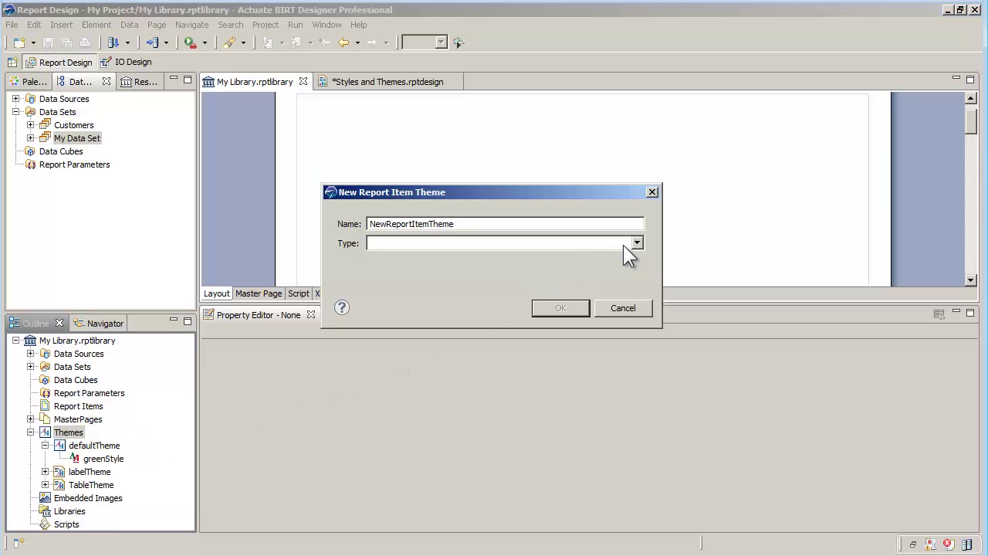
pyautogui.click(636, 242)
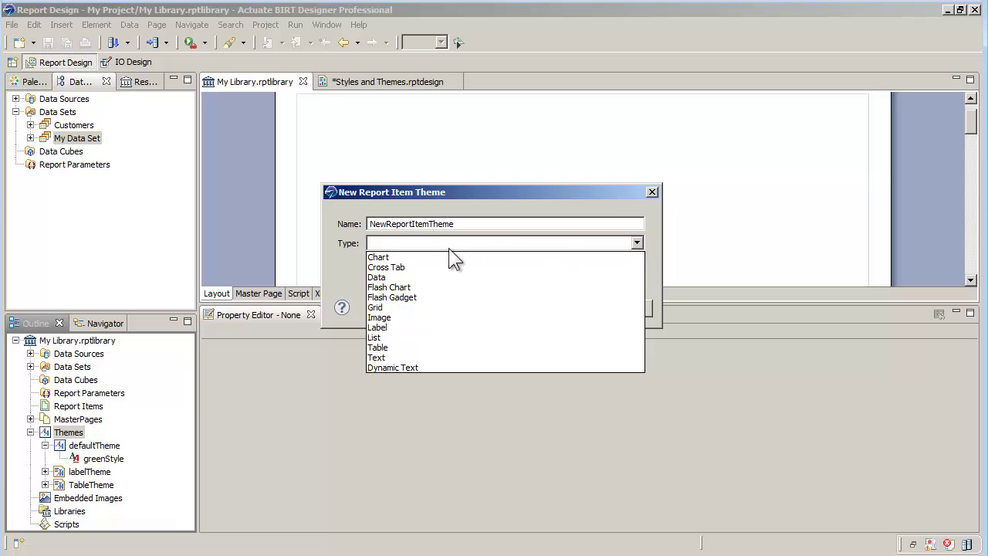
pyautogui.click(377, 258)
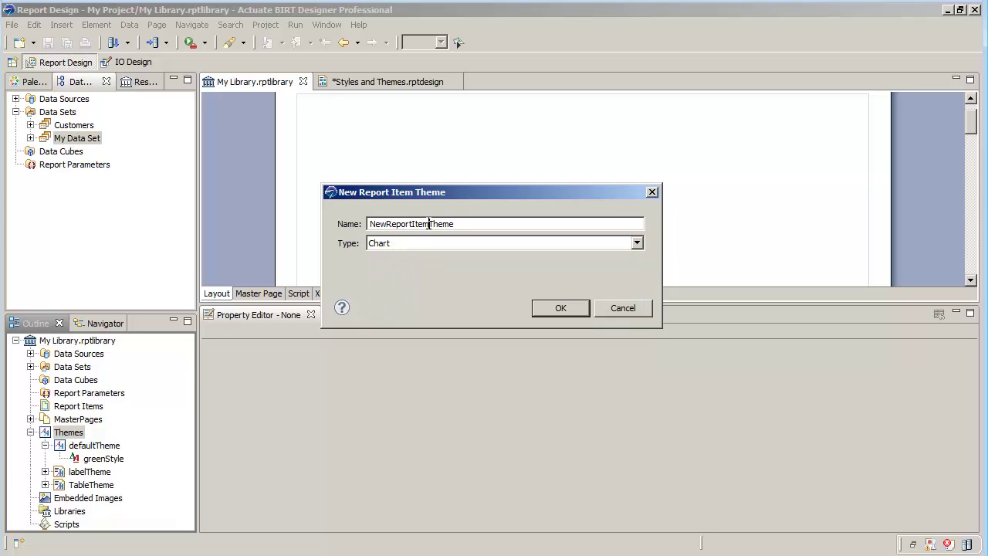
pyautogui.doubleClick(429, 223)
pyautogui.write('ChartTheme')
pyautogui.click(561, 307)
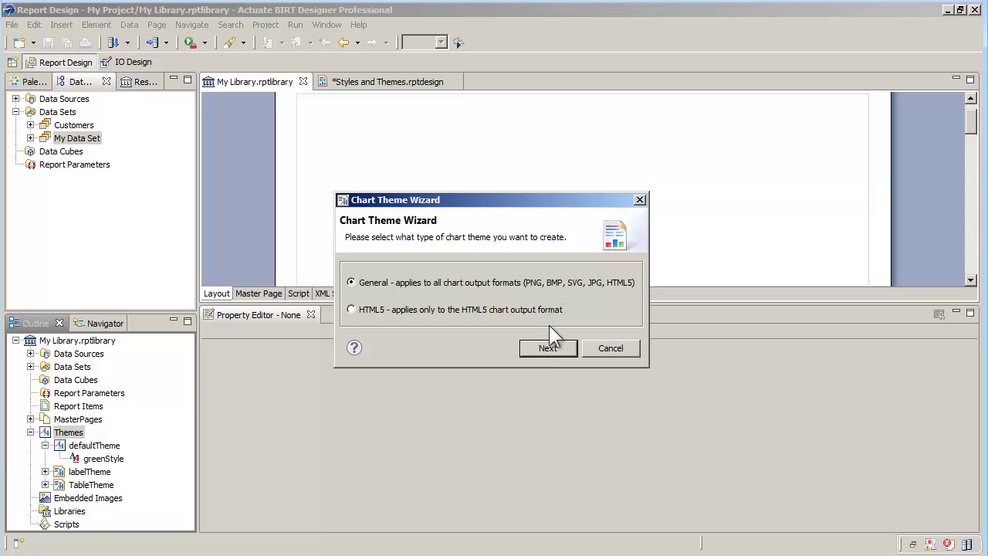
# Make ChartTheme a General chart theme with a size 14, yellow-green title font
pyautogui.click(544, 346)
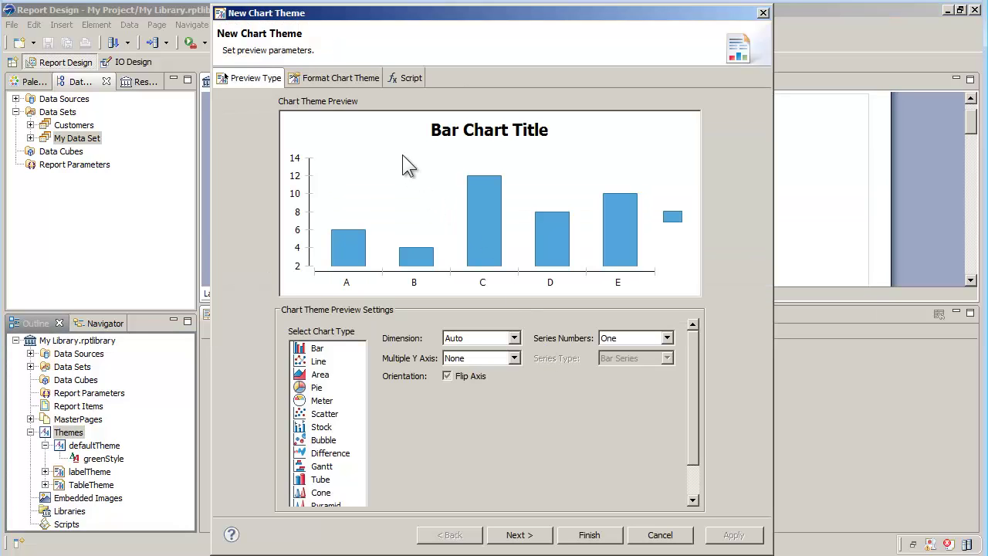
pyautogui.click(343, 77)
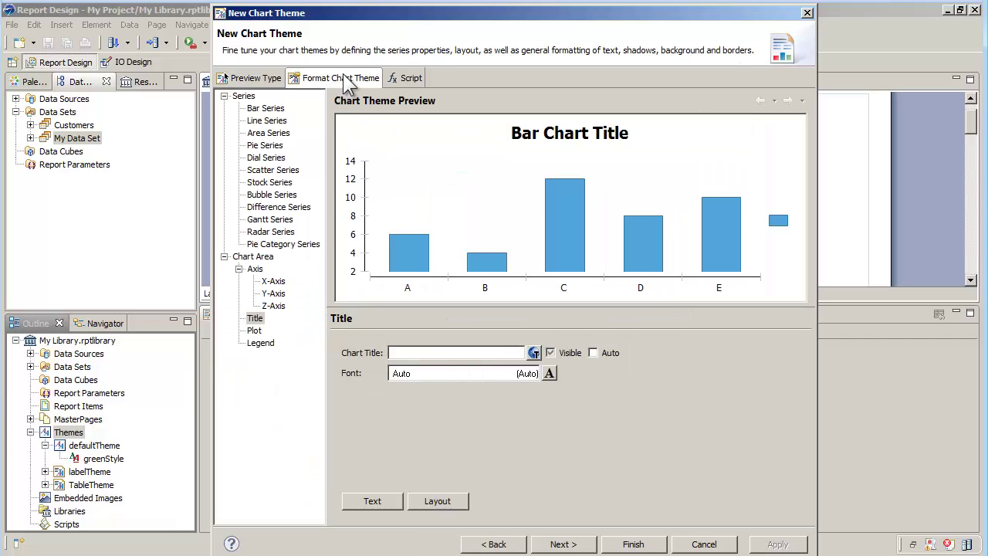
pyautogui.click(259, 317)
pyautogui.click(549, 374)
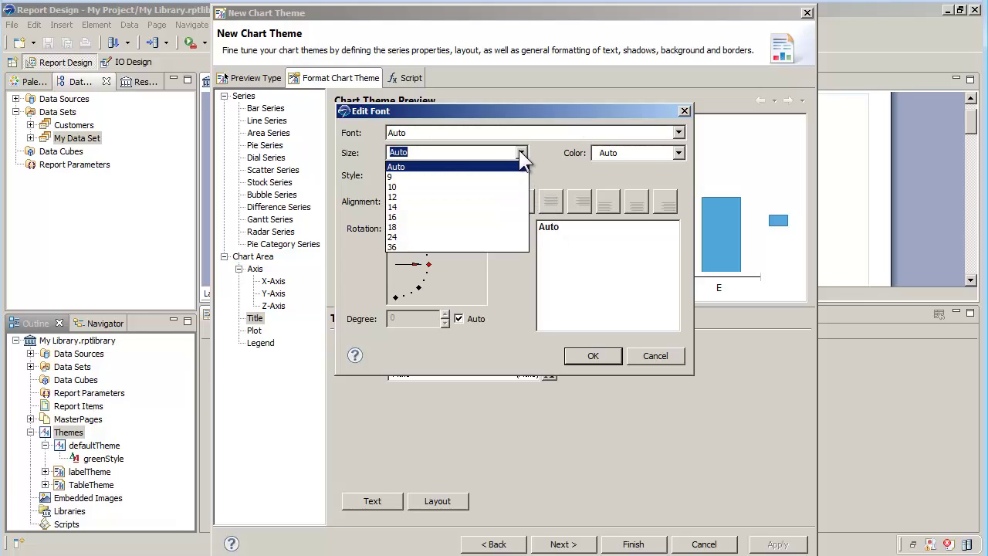
pyautogui.click(409, 207)
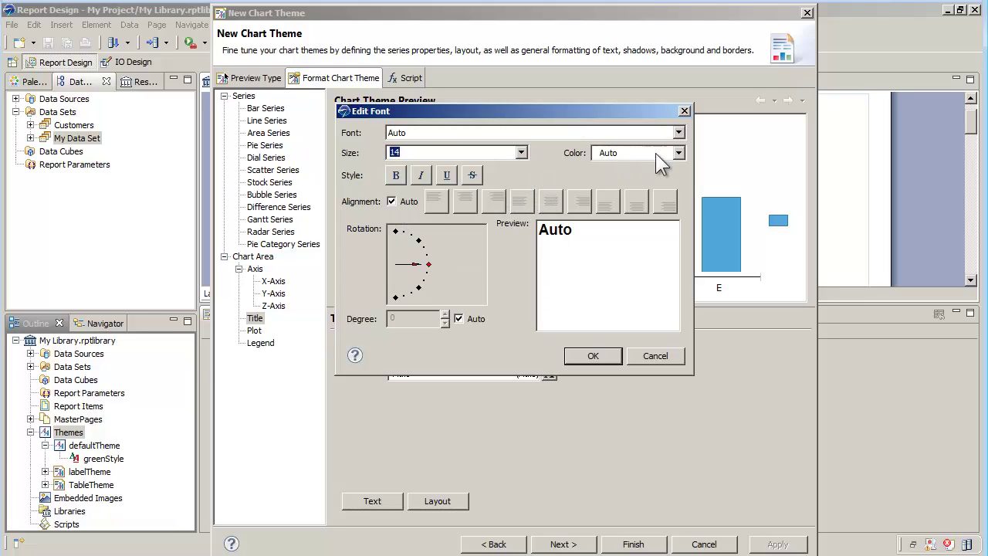
pyautogui.click(678, 152)
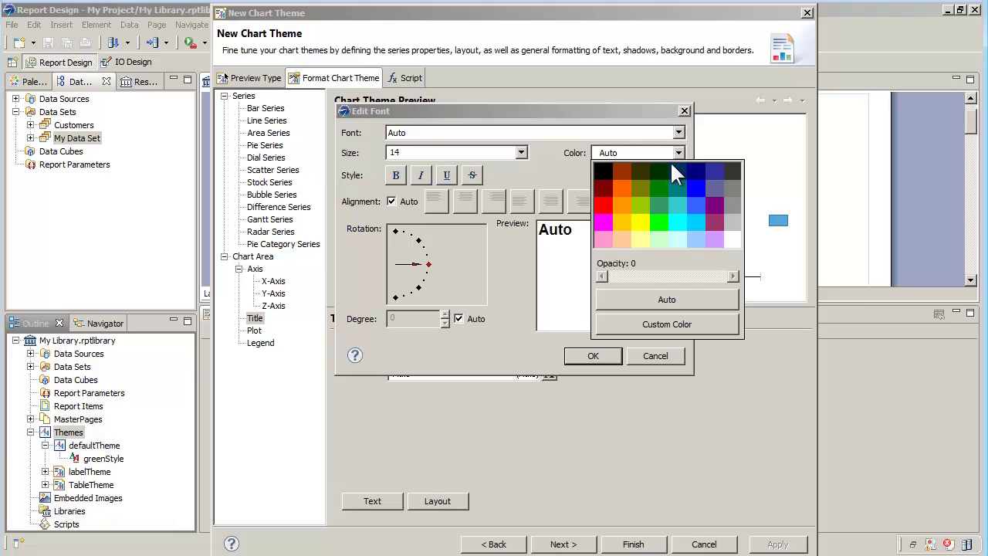
pyautogui.click(641, 205)
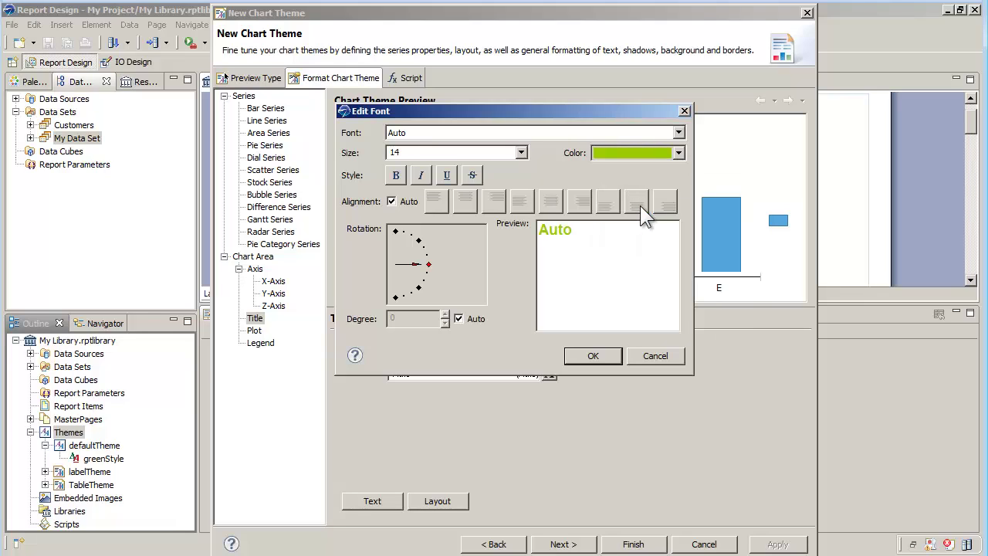
pyautogui.click(588, 358)
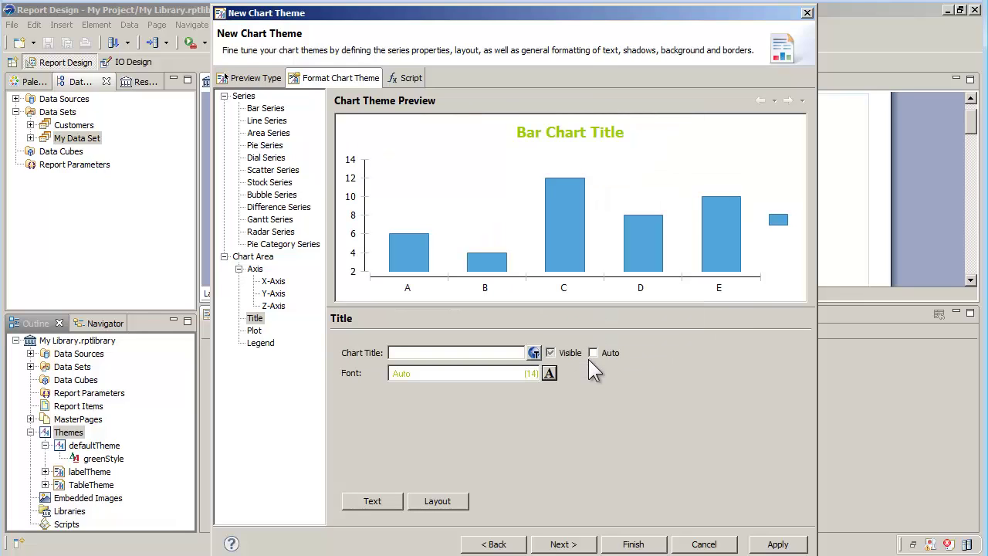
pyautogui.click(611, 544)
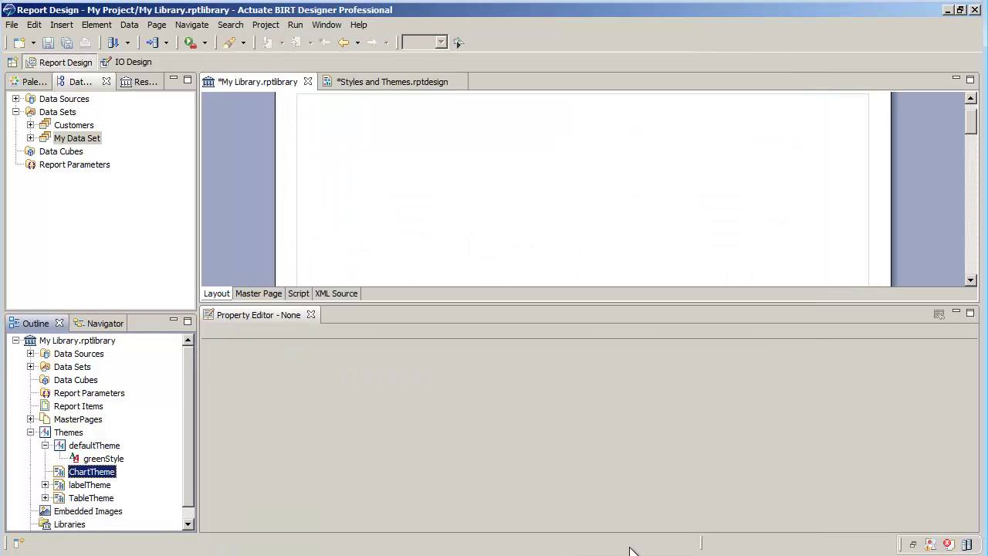
# Create a Chart-type theme named HTML5ChartTheme and choose HTML5 in the Chart Theme Wizard
pyautogui.rightClick(74, 435)
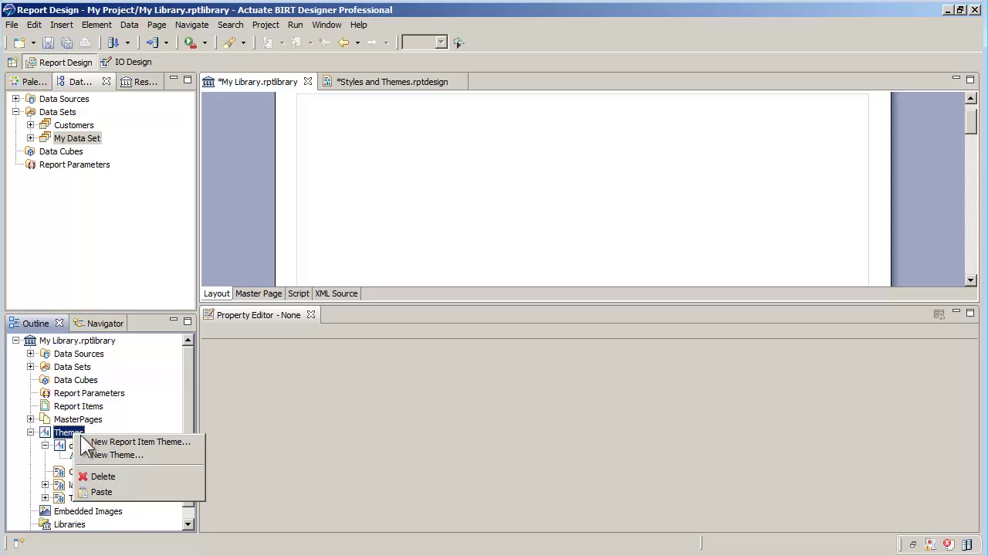
pyautogui.click(111, 440)
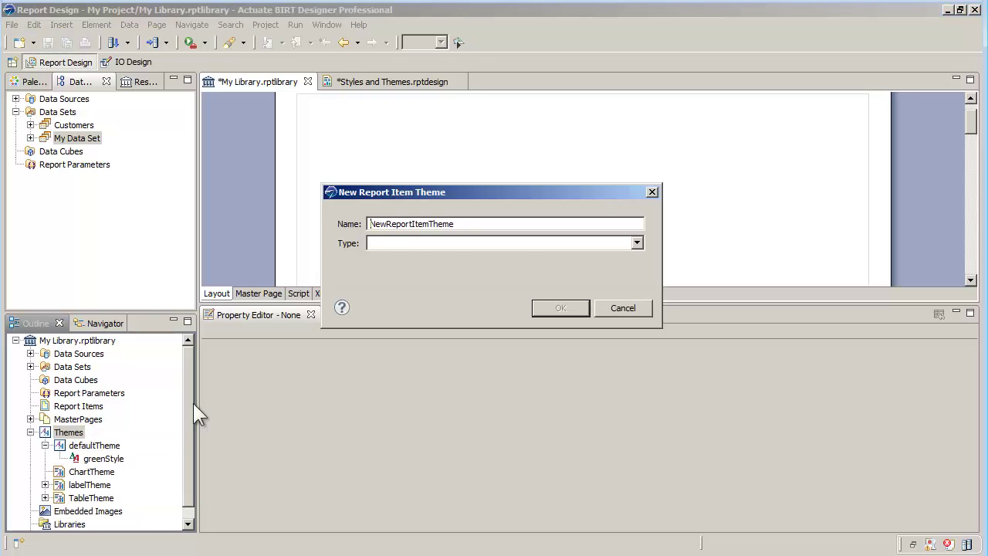
pyautogui.click(636, 243)
pyautogui.click(379, 256)
pyautogui.click(429, 224)
pyautogui.moveTo(429, 224); pyautogui.dragTo(337, 223)
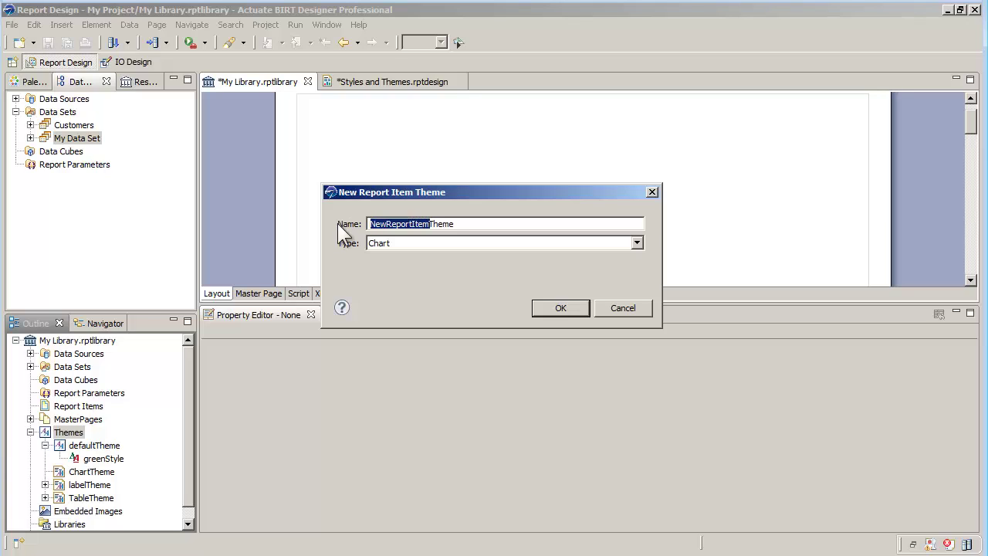
pyautogui.write('HTML5Chart')
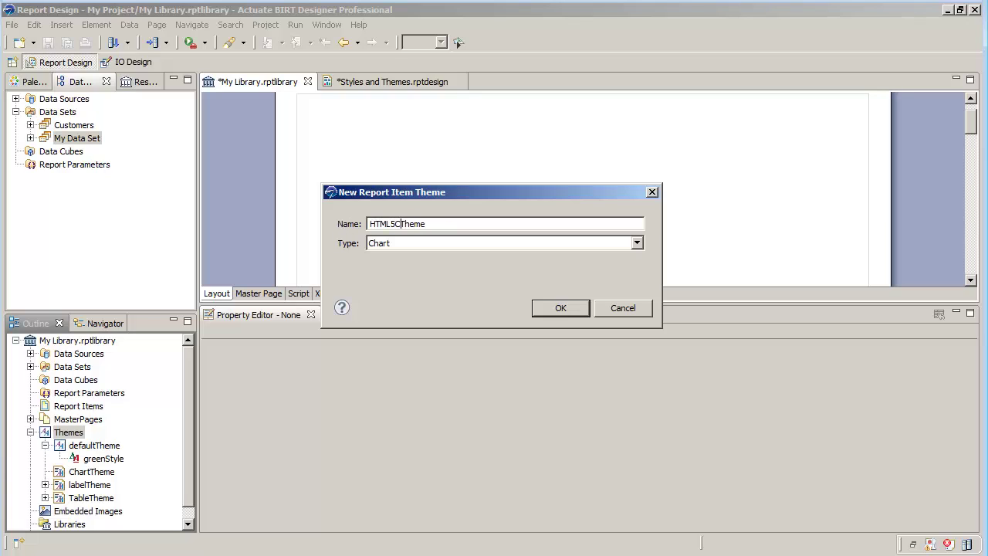
pyautogui.click(555, 309)
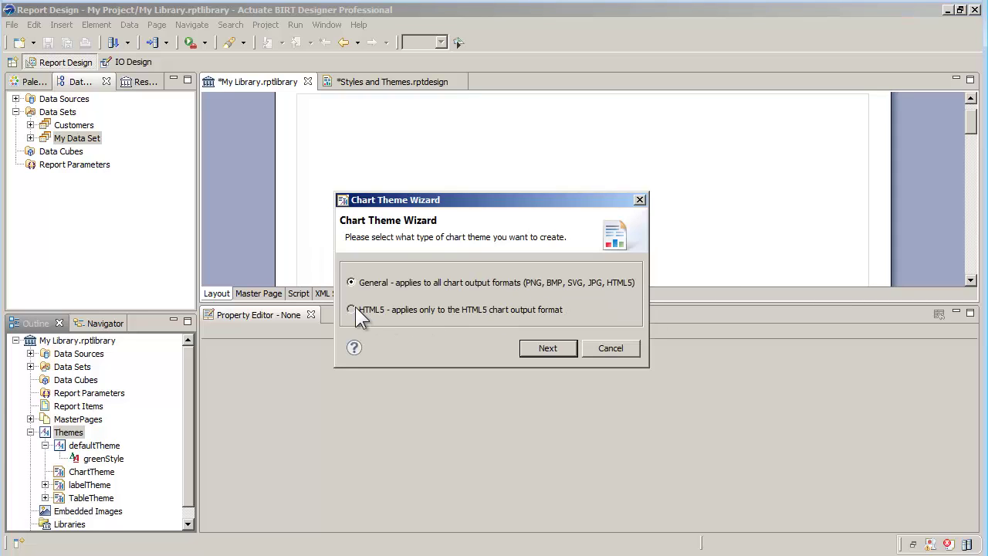
pyautogui.click(555, 348)
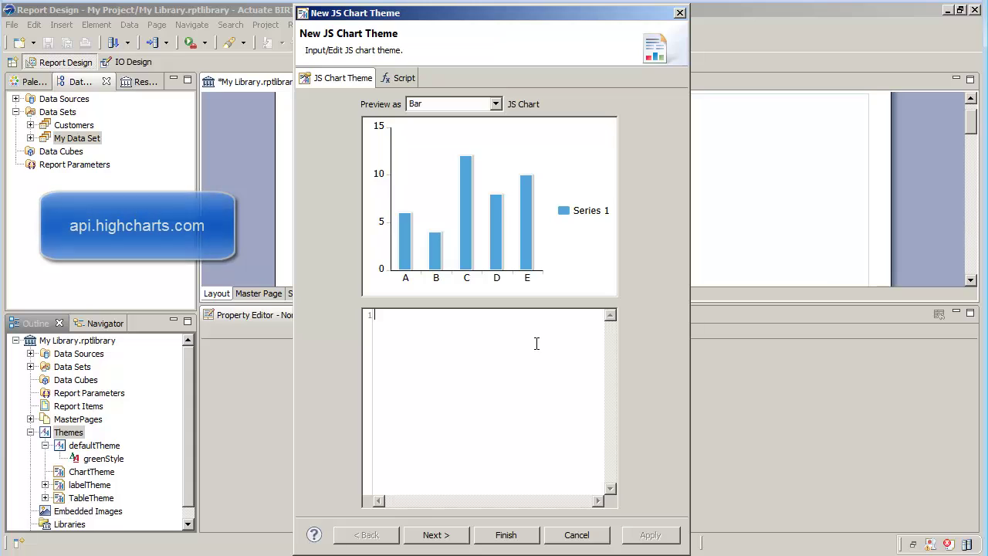
# Paste yAxis code with gridLineWidth 2 and minorGridLineWidth 1, check the script page, and finish
pyautogui.write('yAxis: {     gridLineWidth: 2,     minorGridLineWidth: 1 }')
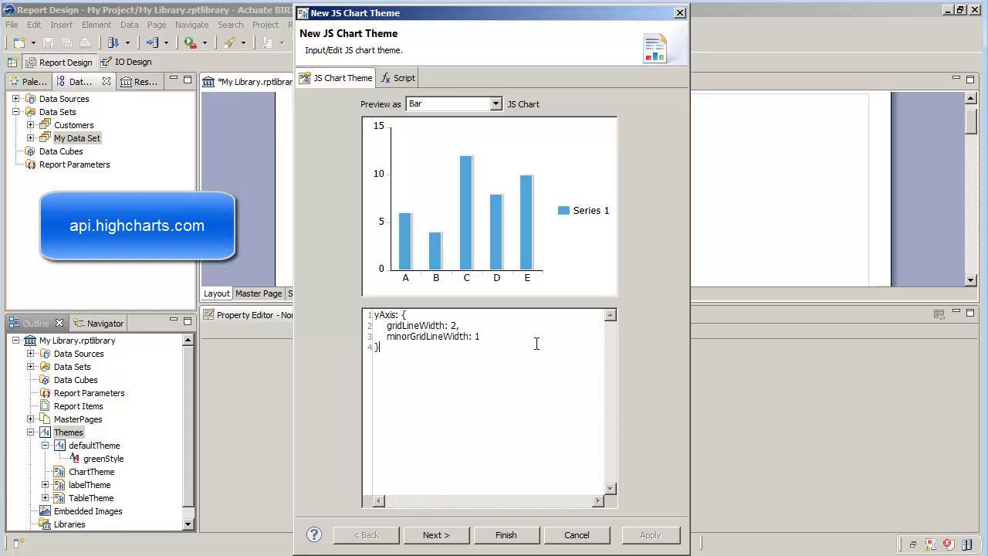
pyautogui.click(435, 535)
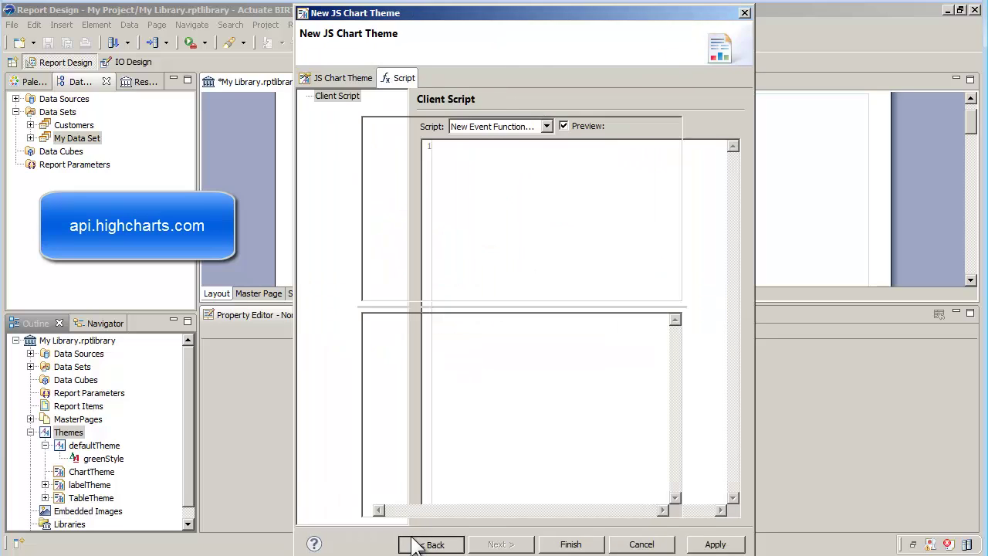
pyautogui.click(417, 545)
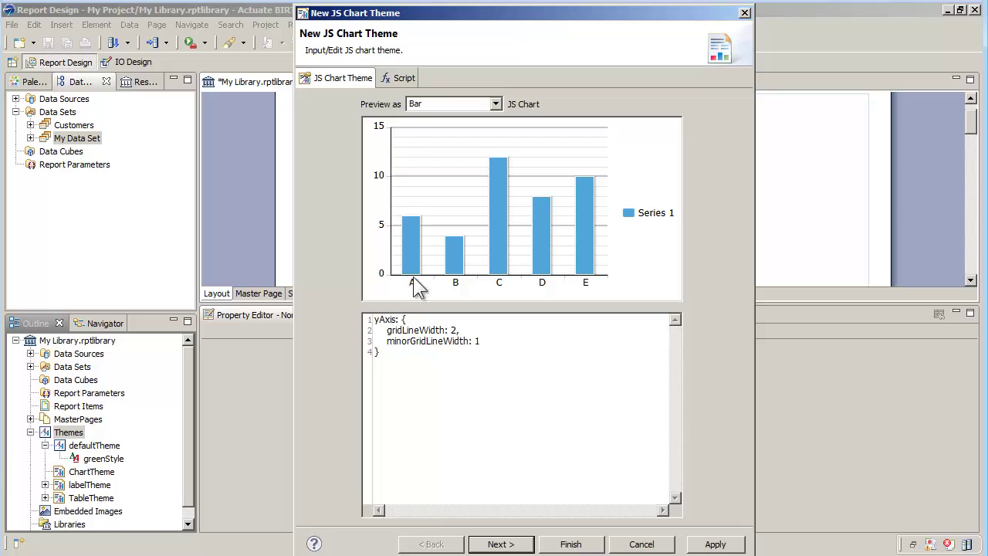
pyautogui.click(399, 78)
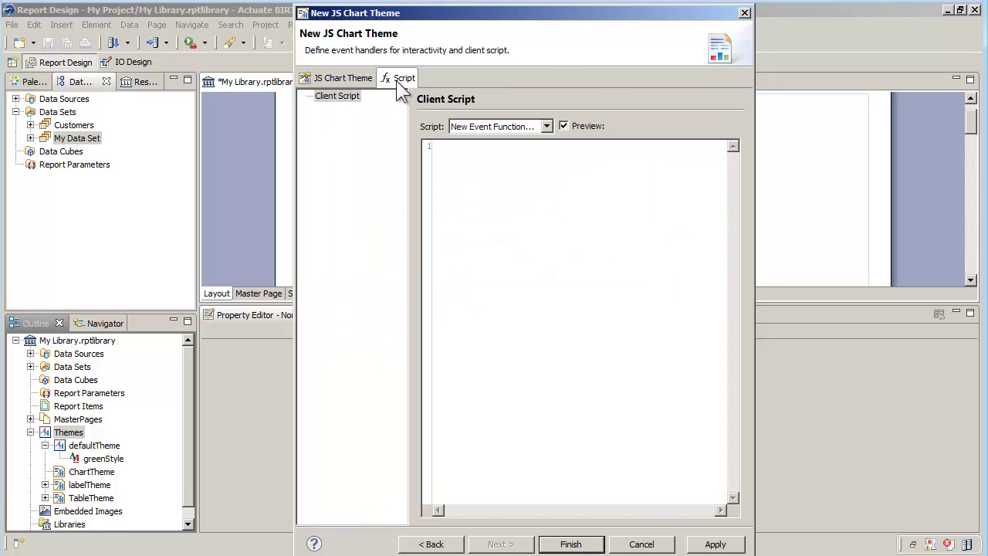
pyautogui.click(545, 125)
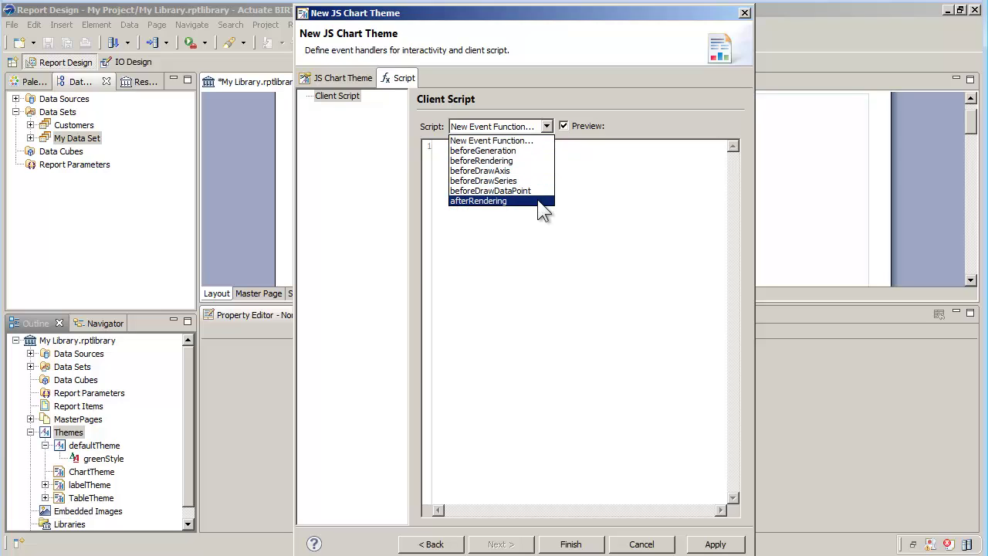
pyautogui.click(540, 242)
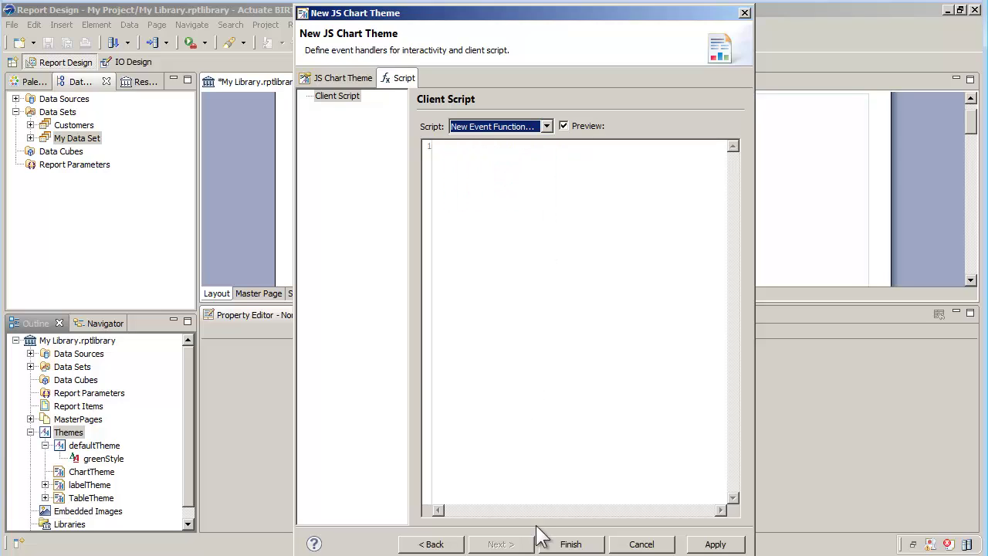
pyautogui.click(566, 545)
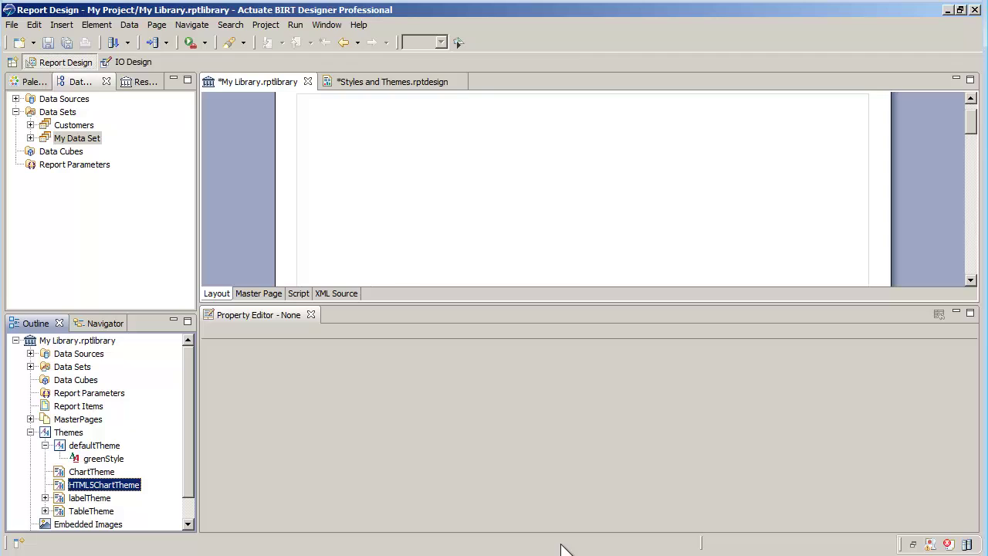
# Save the library and reload Styles and Themes.rptdesign with the outside changes
pyautogui.click(47, 40)
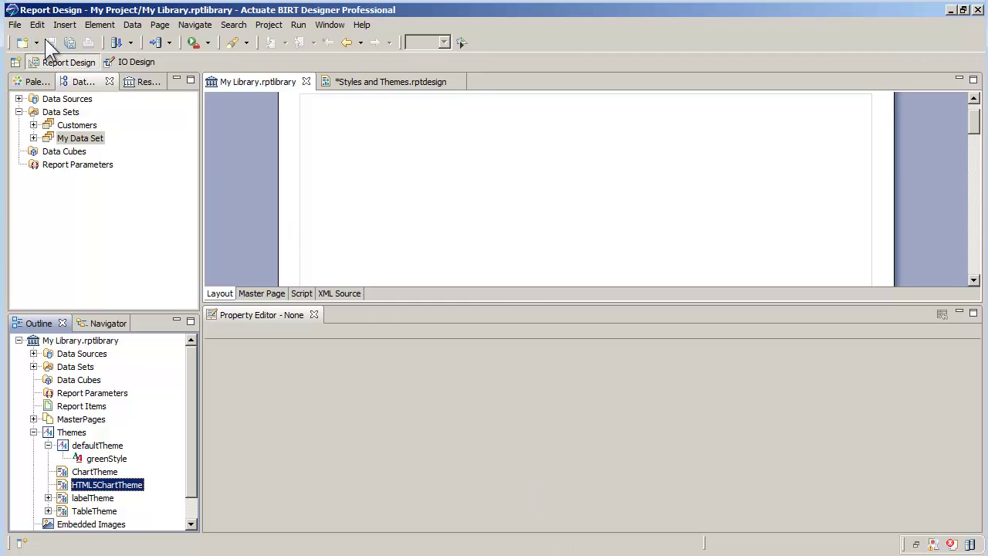
pyautogui.click(357, 83)
pyautogui.click(553, 294)
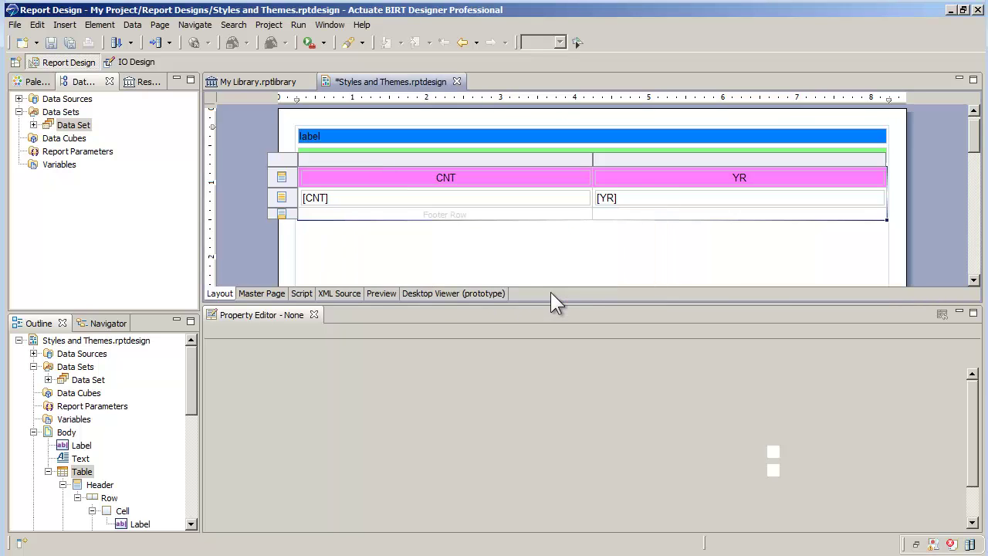
# Insert a chart below the table with YR as category and CNT as value series
pyautogui.click(33, 82)
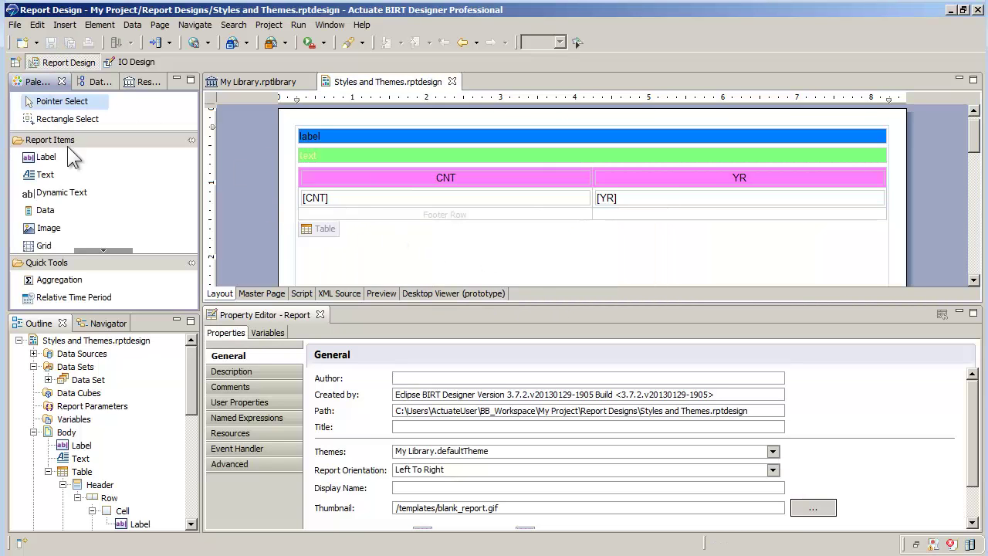
pyautogui.click(104, 249)
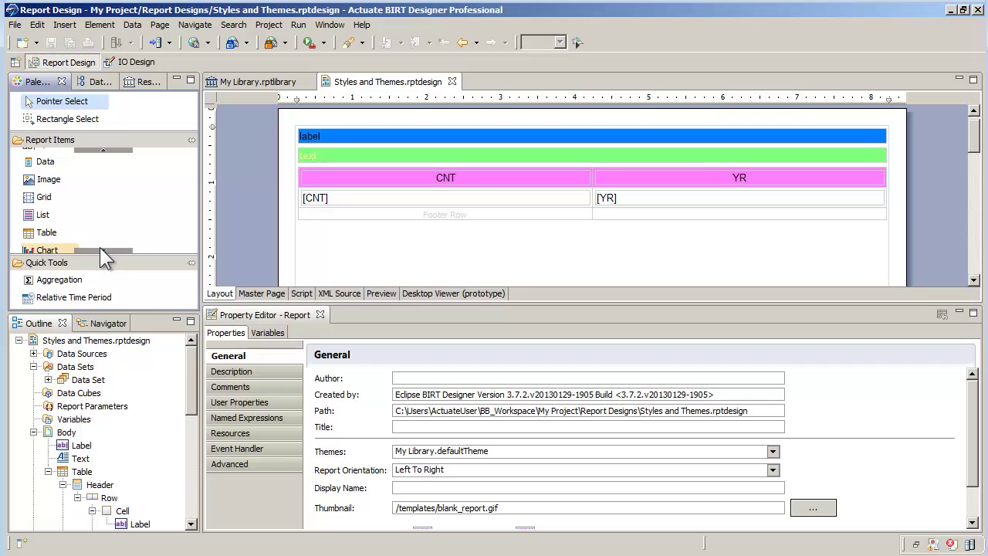
pyautogui.moveTo(50, 249); pyautogui.dragTo(315, 246)
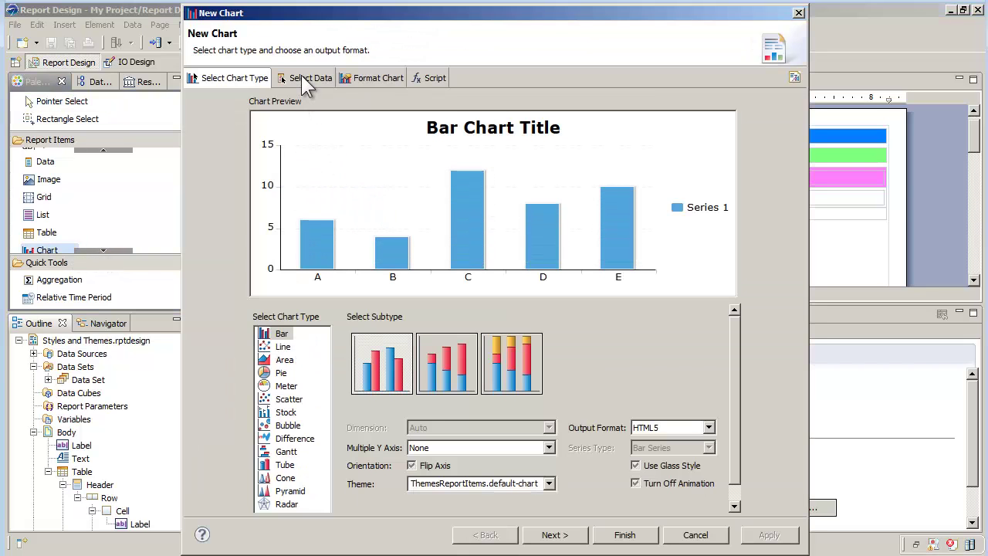
pyautogui.click(302, 81)
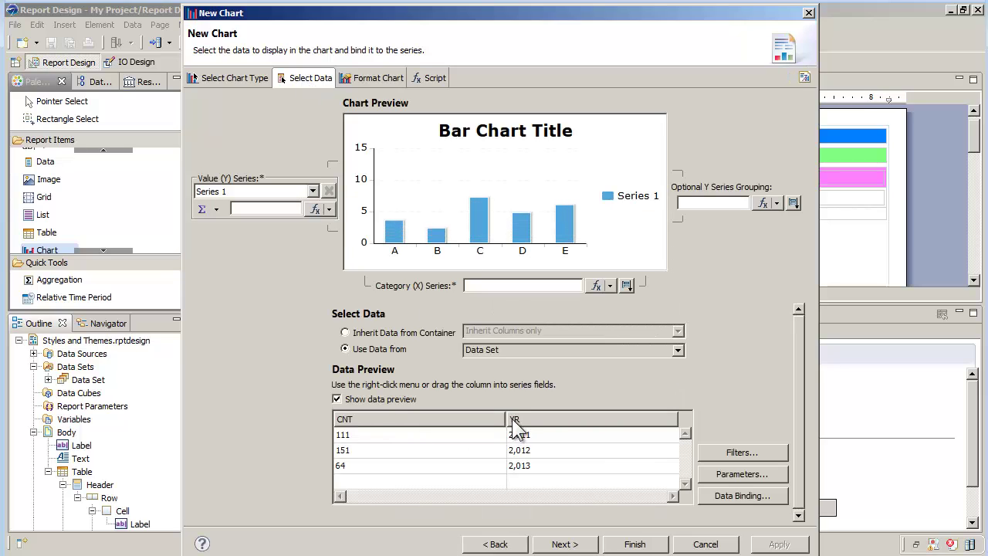
pyautogui.moveTo(514, 419); pyautogui.dragTo(513, 285)
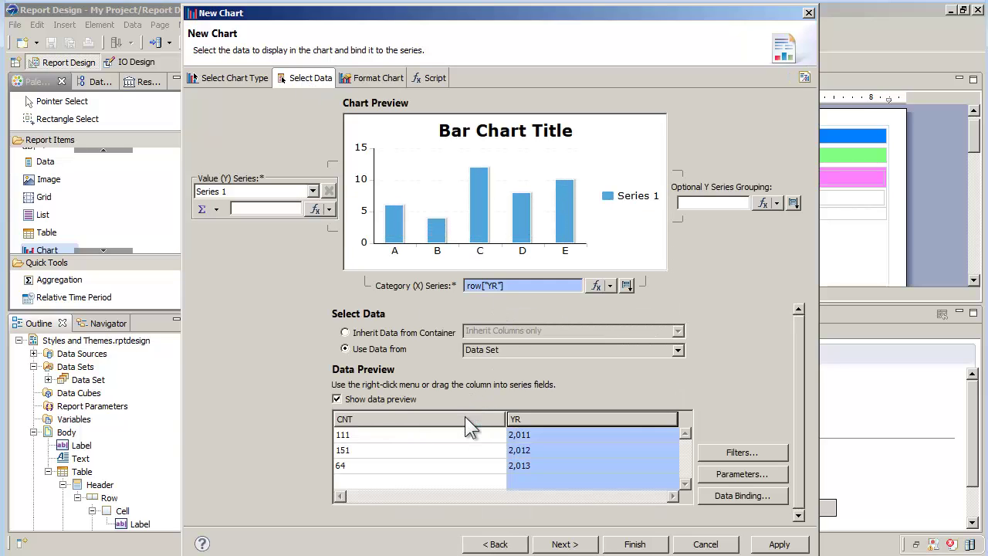
pyautogui.moveTo(465, 418); pyautogui.dragTo(280, 207)
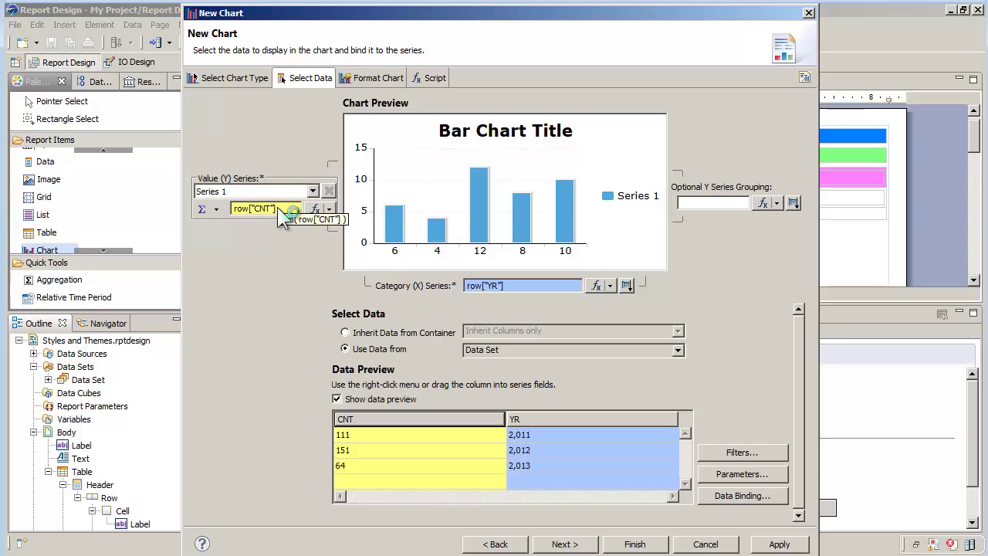
pyautogui.click(233, 76)
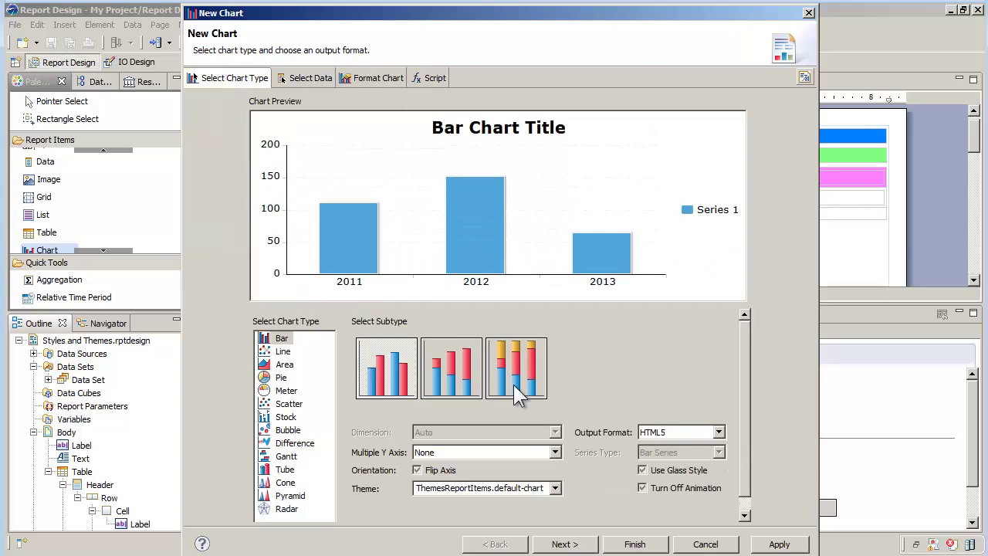
# Try My Library.ChartTheme, then apply My Library.HTML5ChartTheme to the bar chart and insert it
pyautogui.click(555, 487)
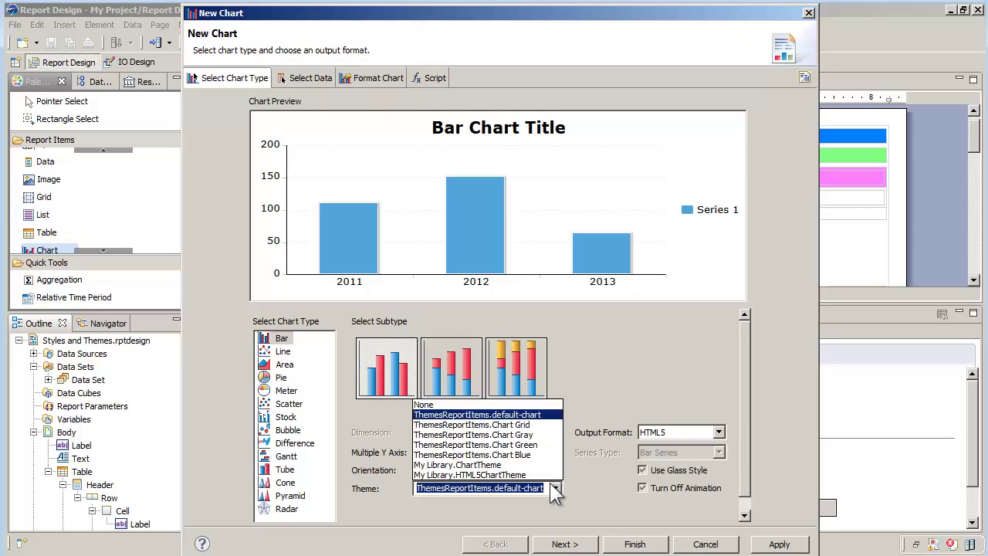
pyautogui.click(480, 465)
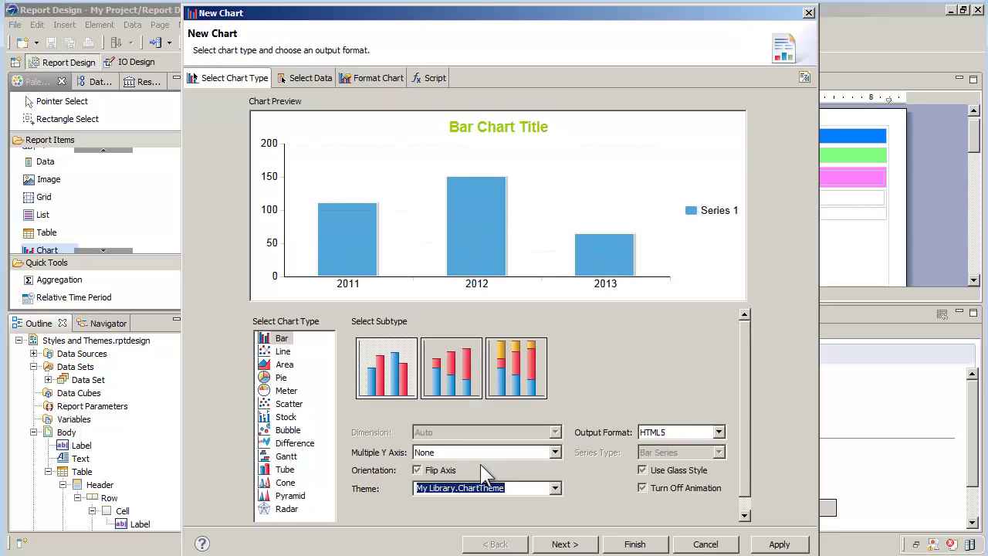
pyautogui.click(555, 488)
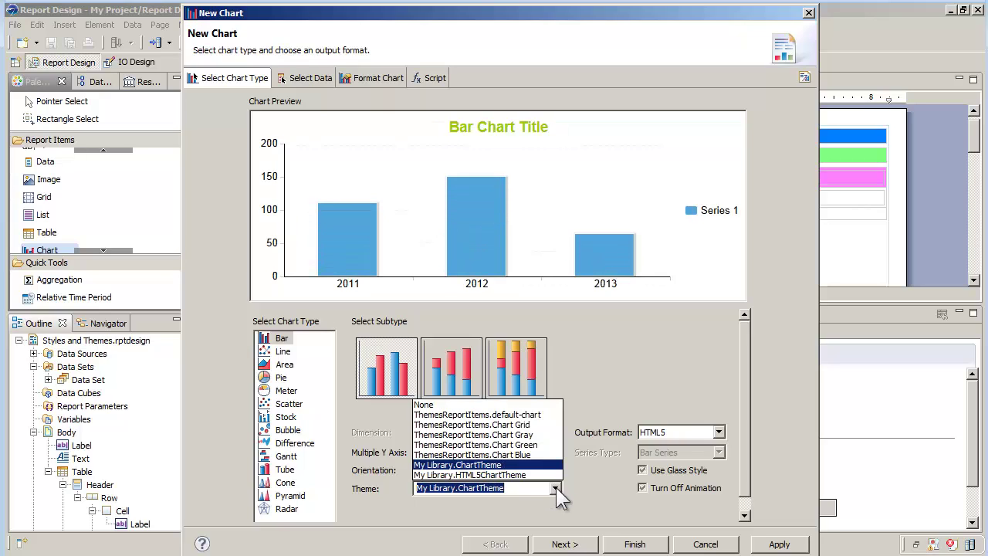
pyautogui.click(506, 474)
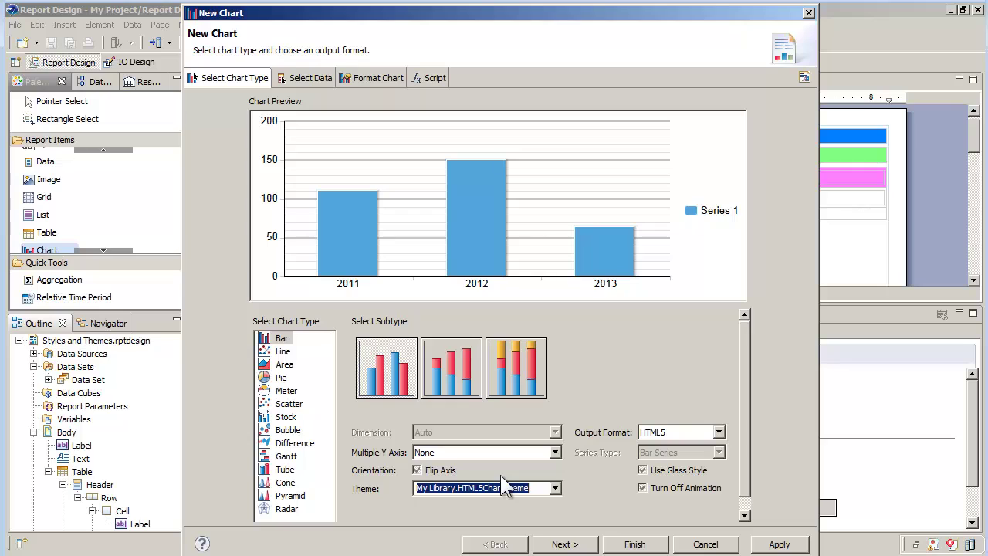
pyautogui.click(636, 545)
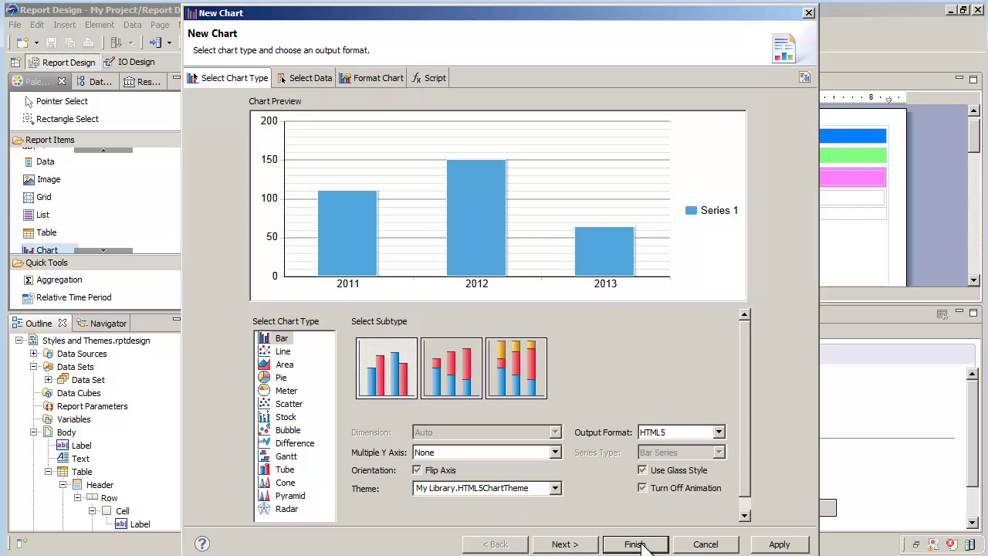